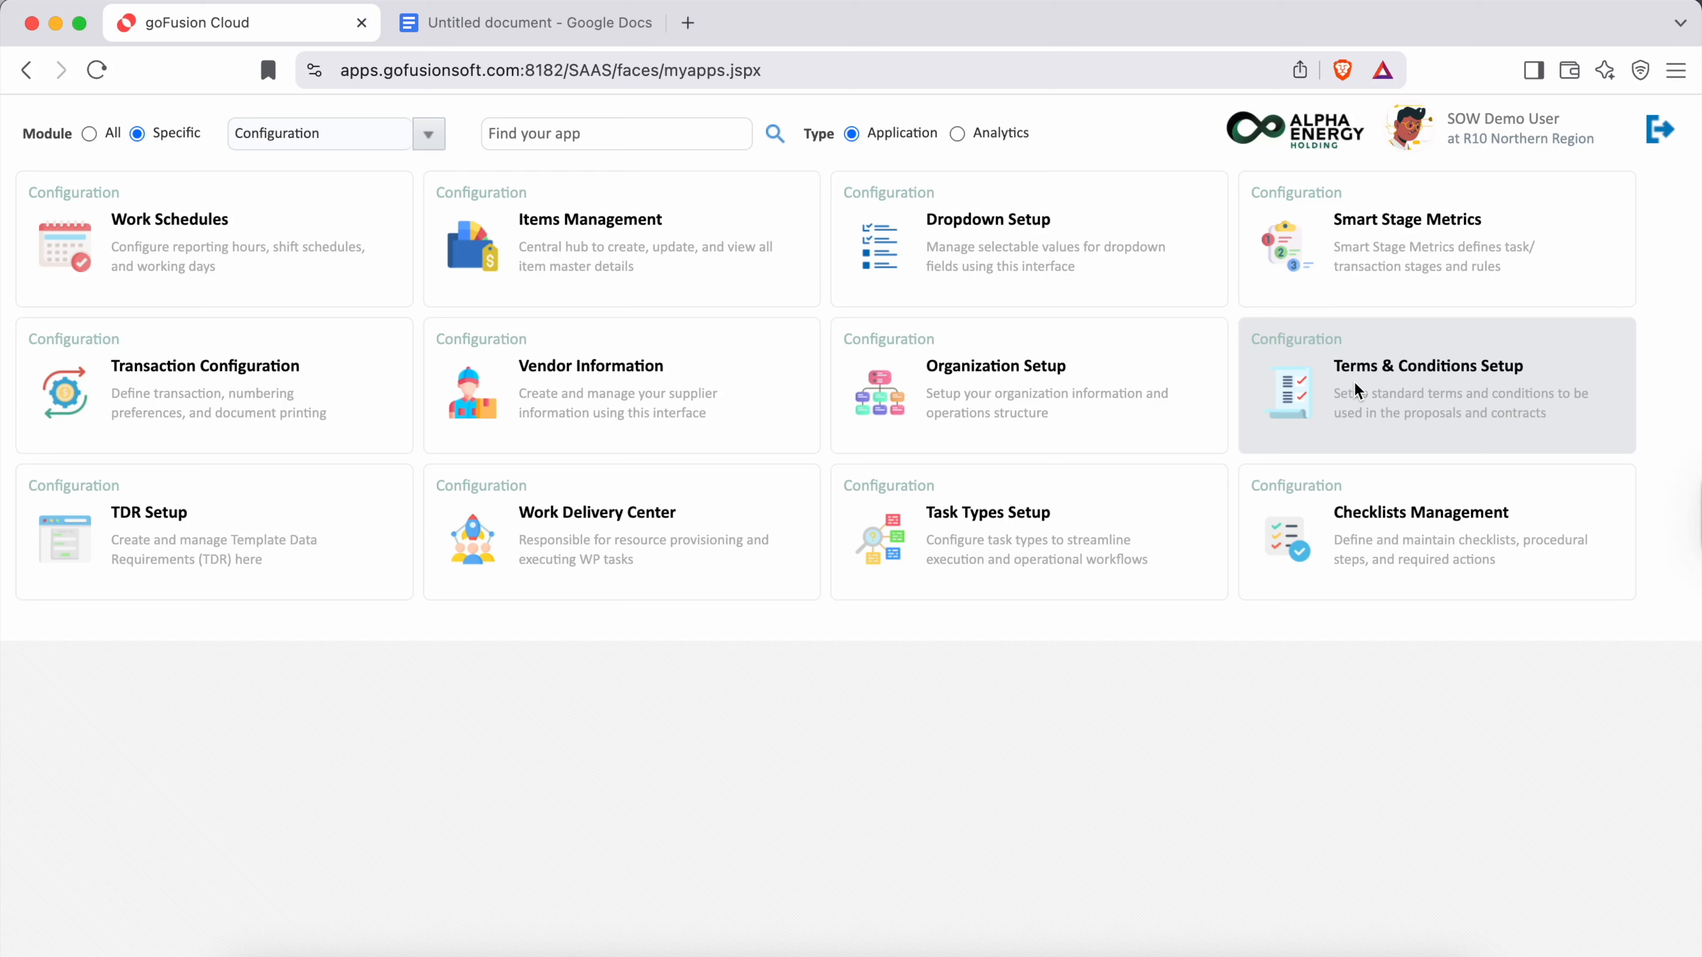
Step: Open Terms & Conditions Setup from the Configuration module and add a term named "Heavy Equipment Rental"
double_click(208, 135)
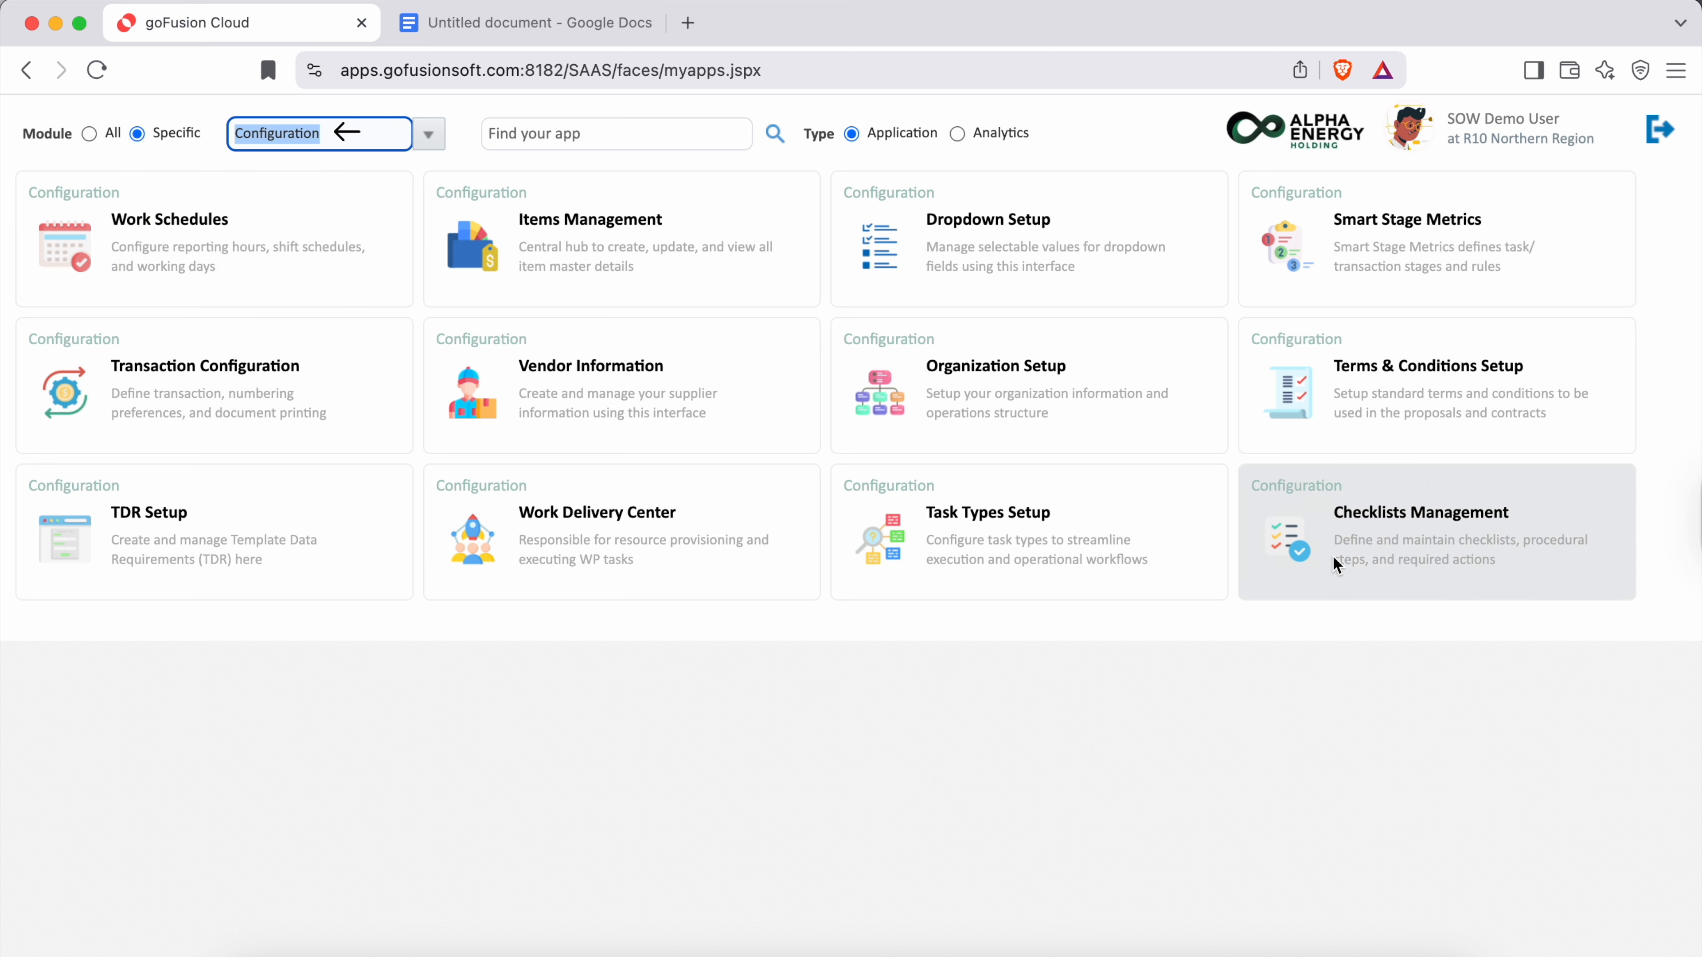
click(1363, 386)
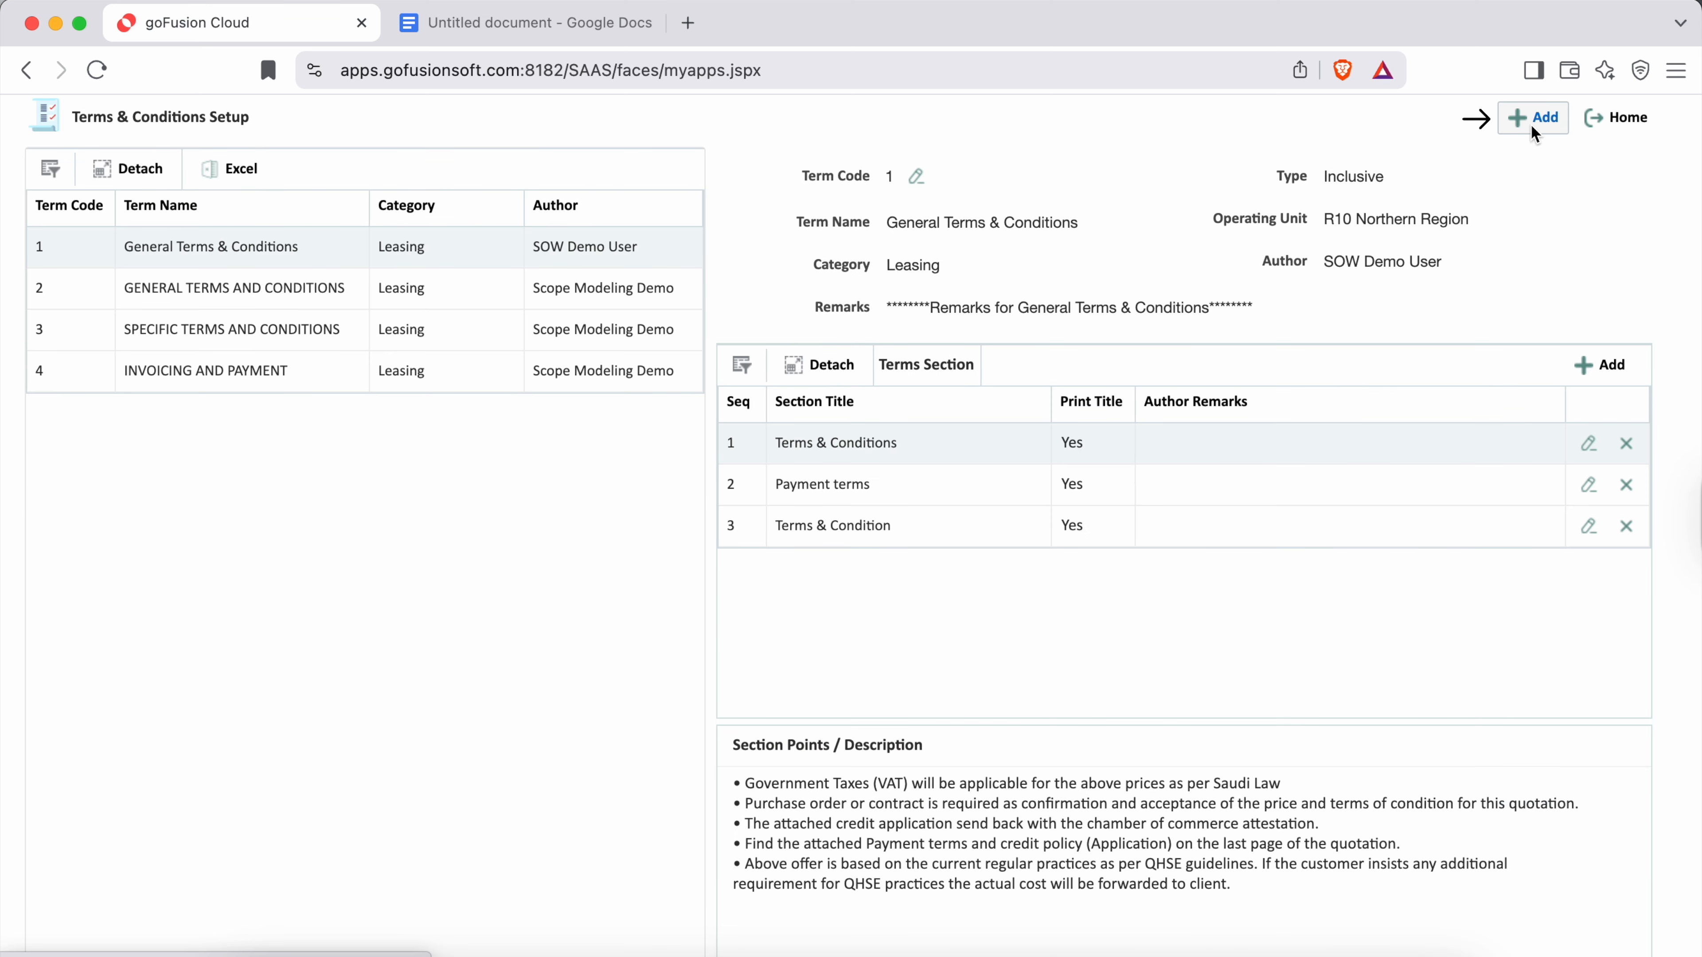
click(1531, 121)
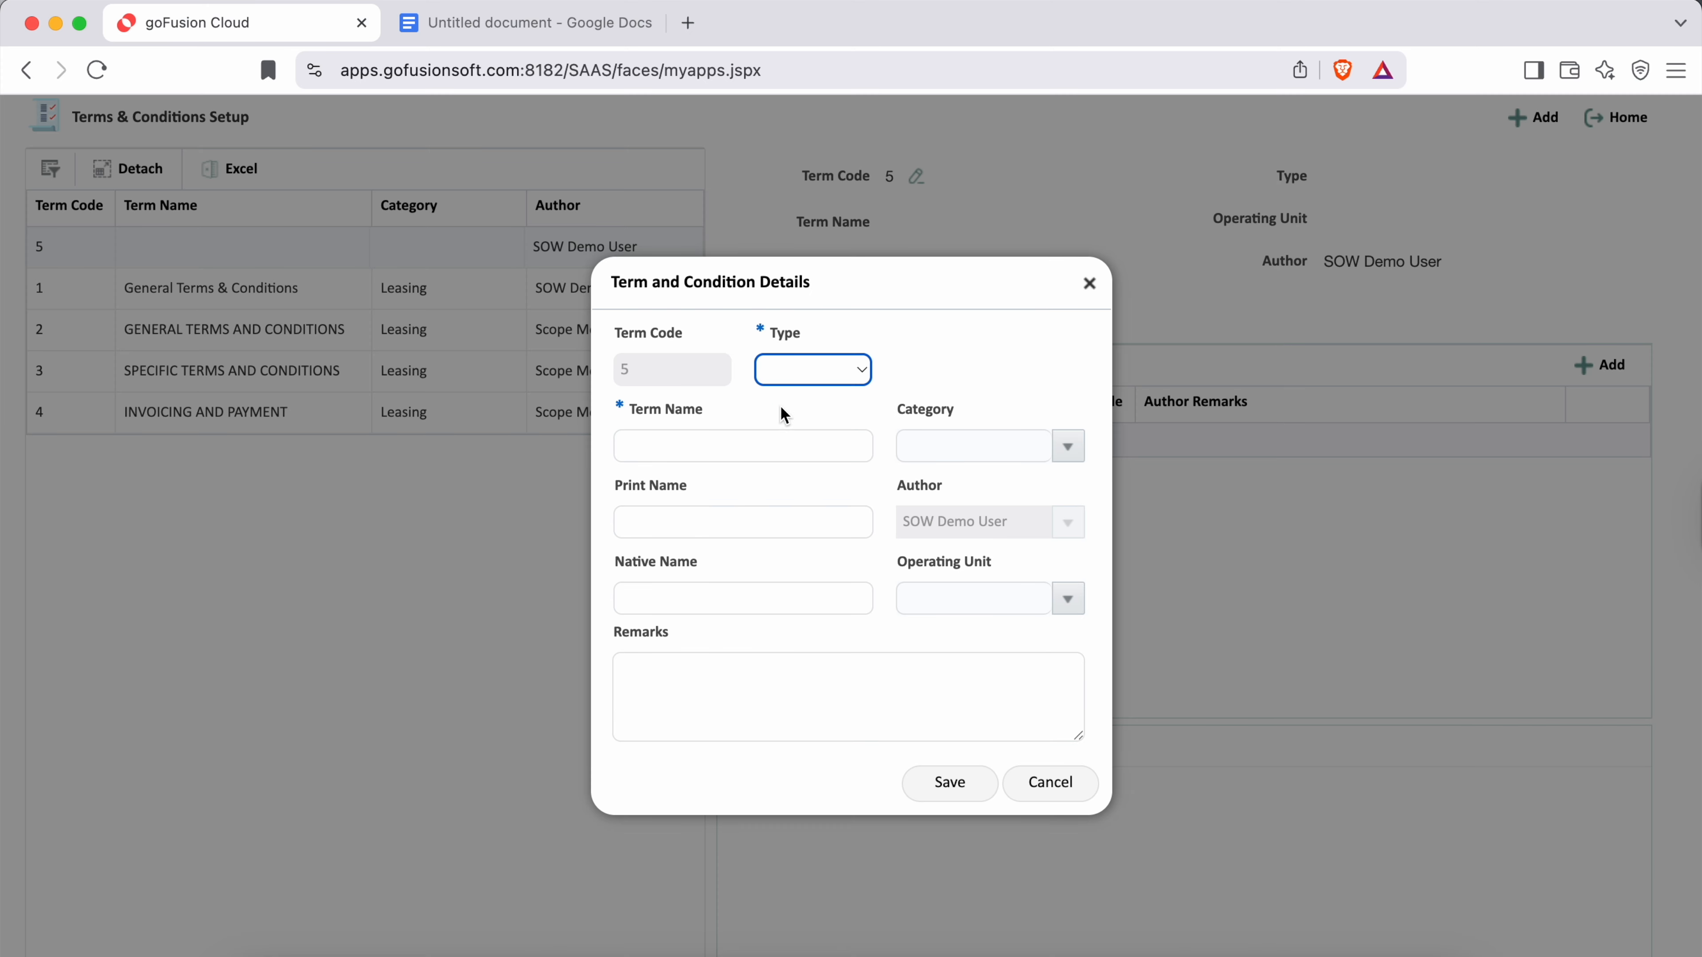
click(729, 453)
text(Heavy Equipment Rental)
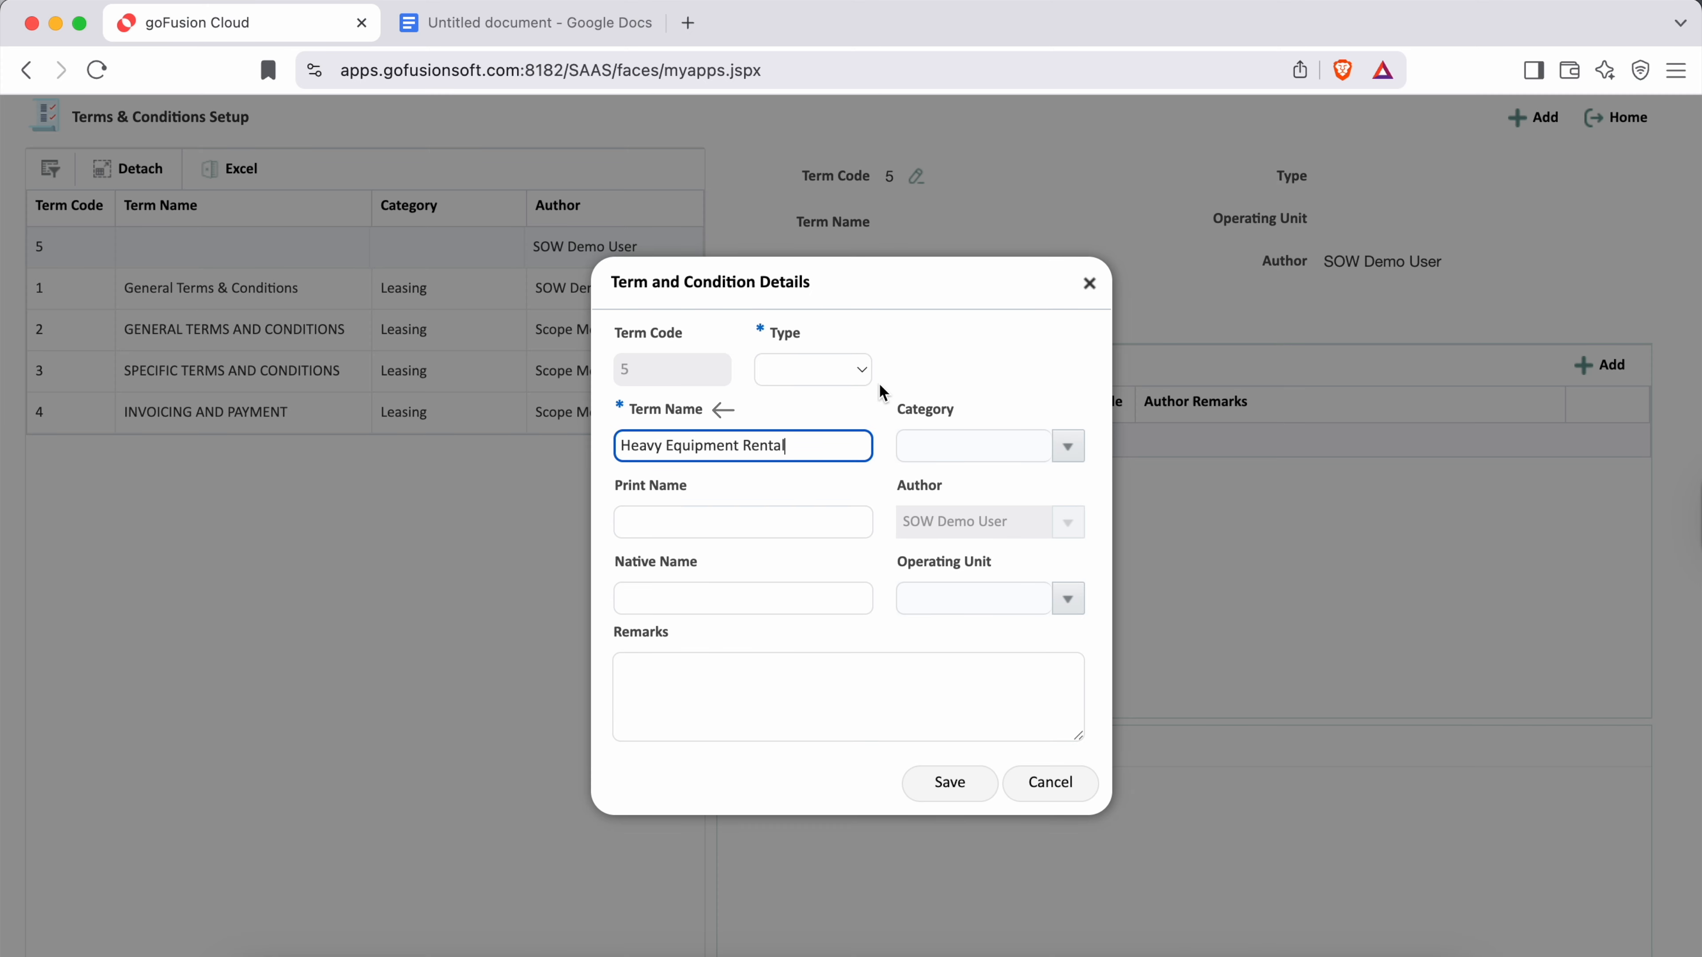
Step: Set the new term's type to Inclusive and its category to Leasing
click(842, 372)
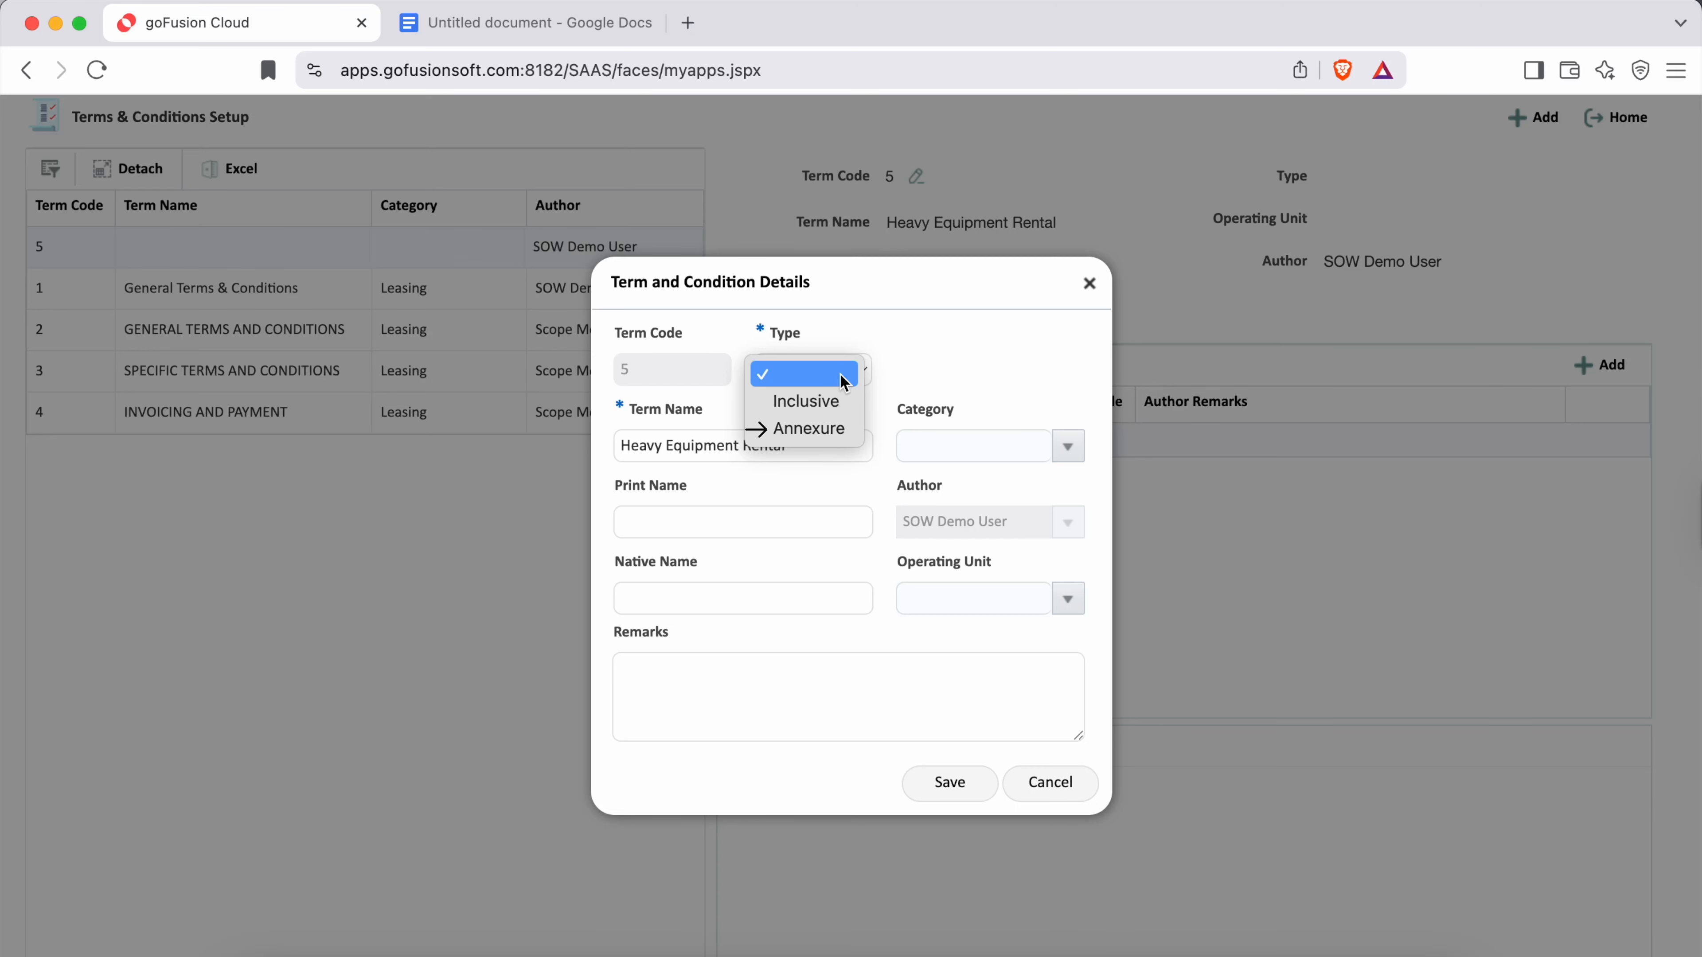
click(986, 370)
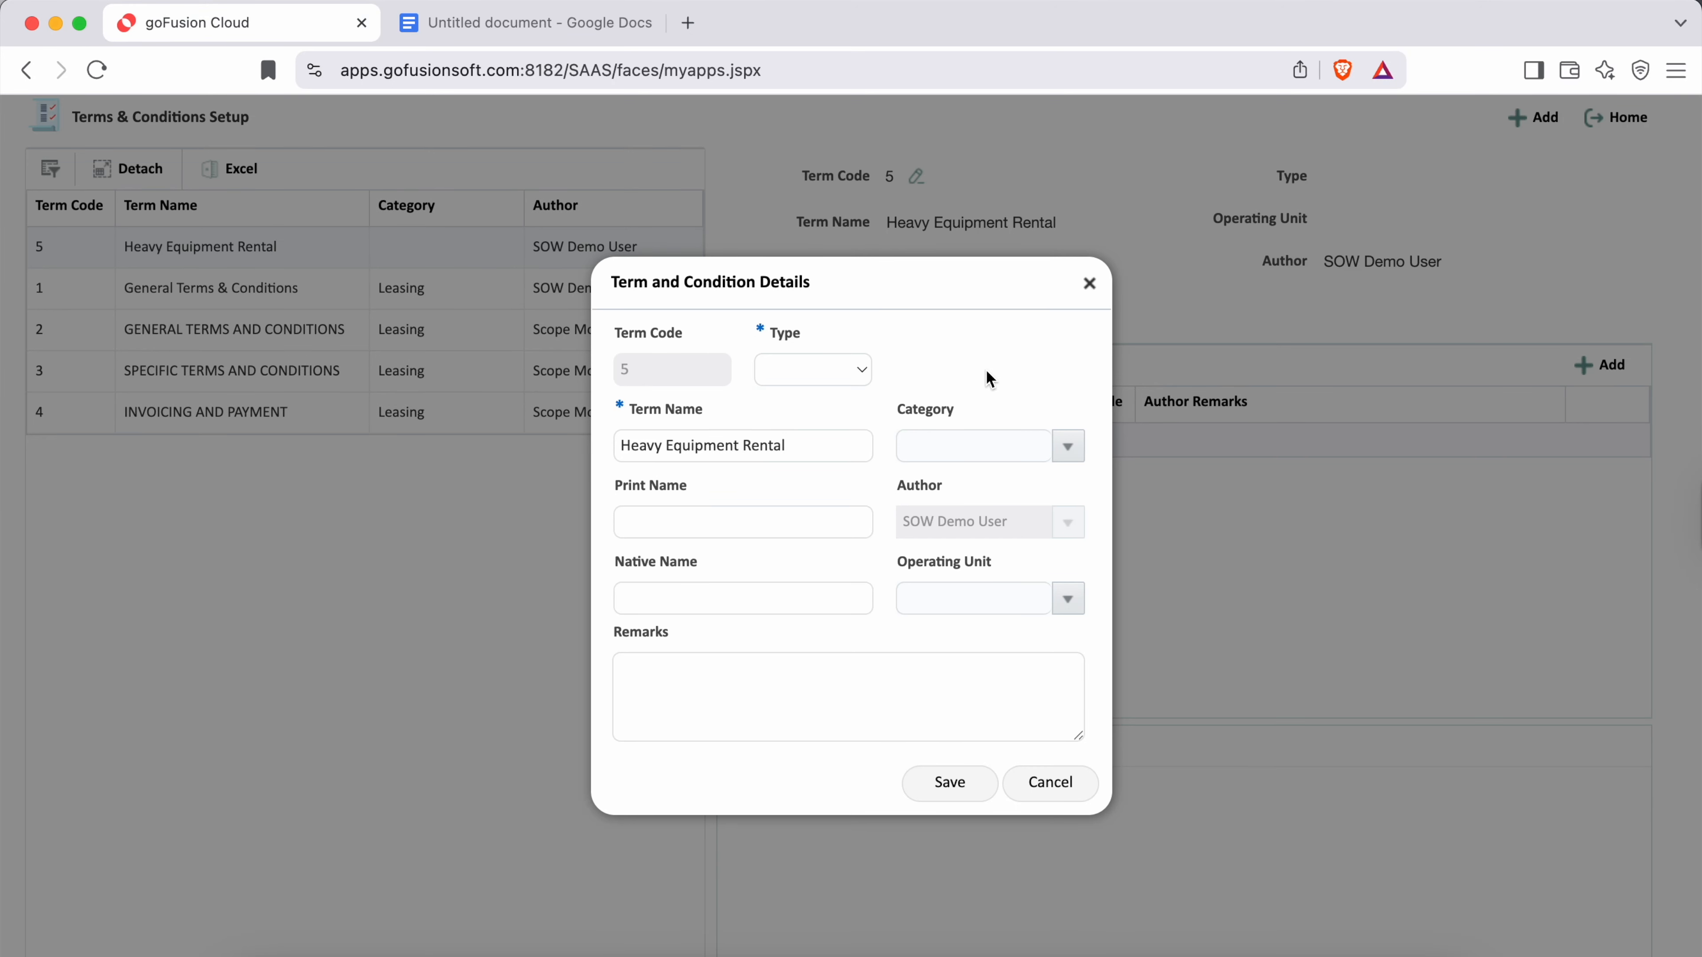
drag(897, 406, 963, 408)
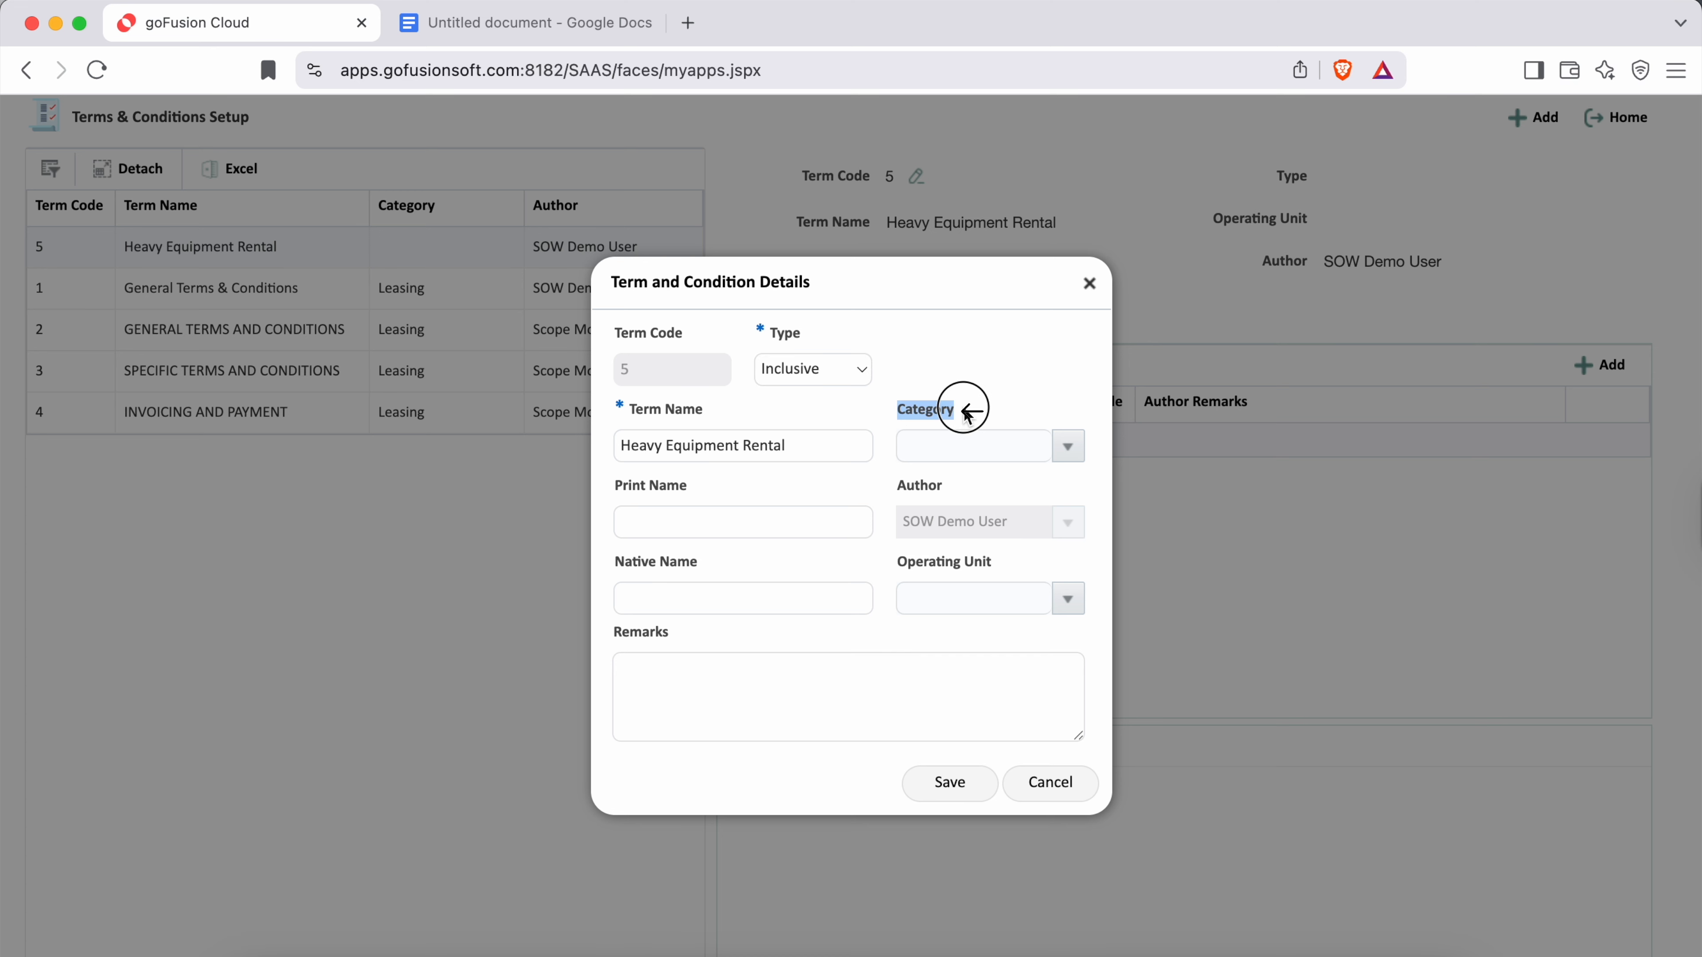
click(1033, 394)
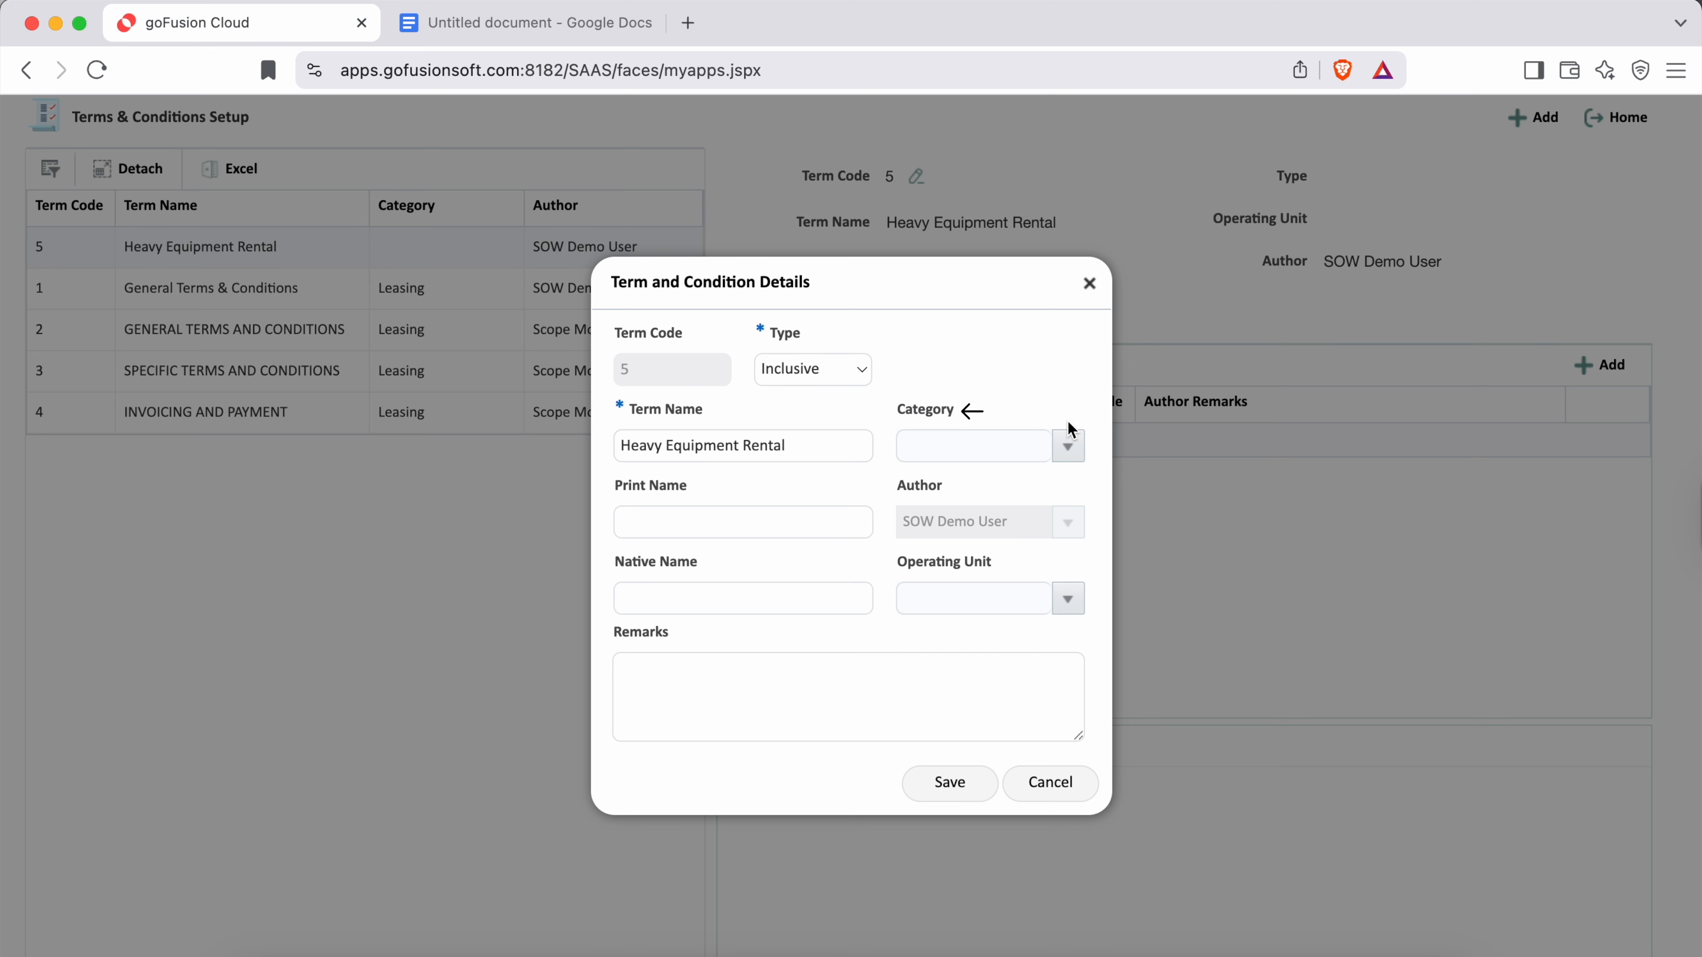
click(1068, 434)
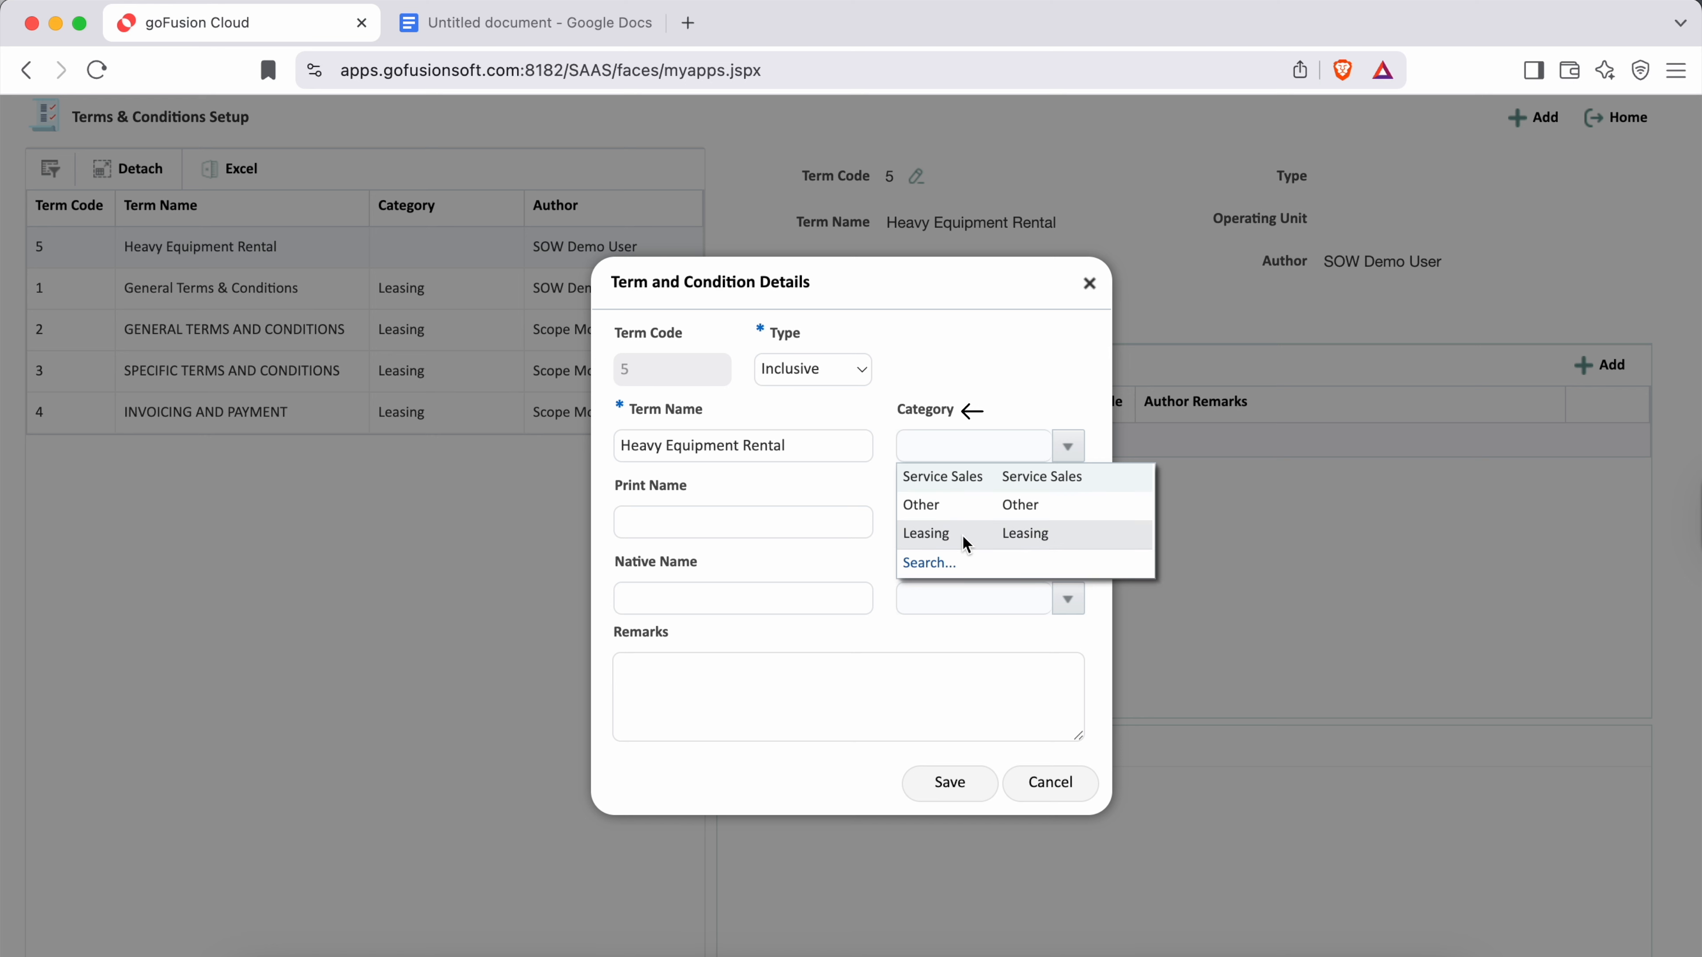
click(961, 533)
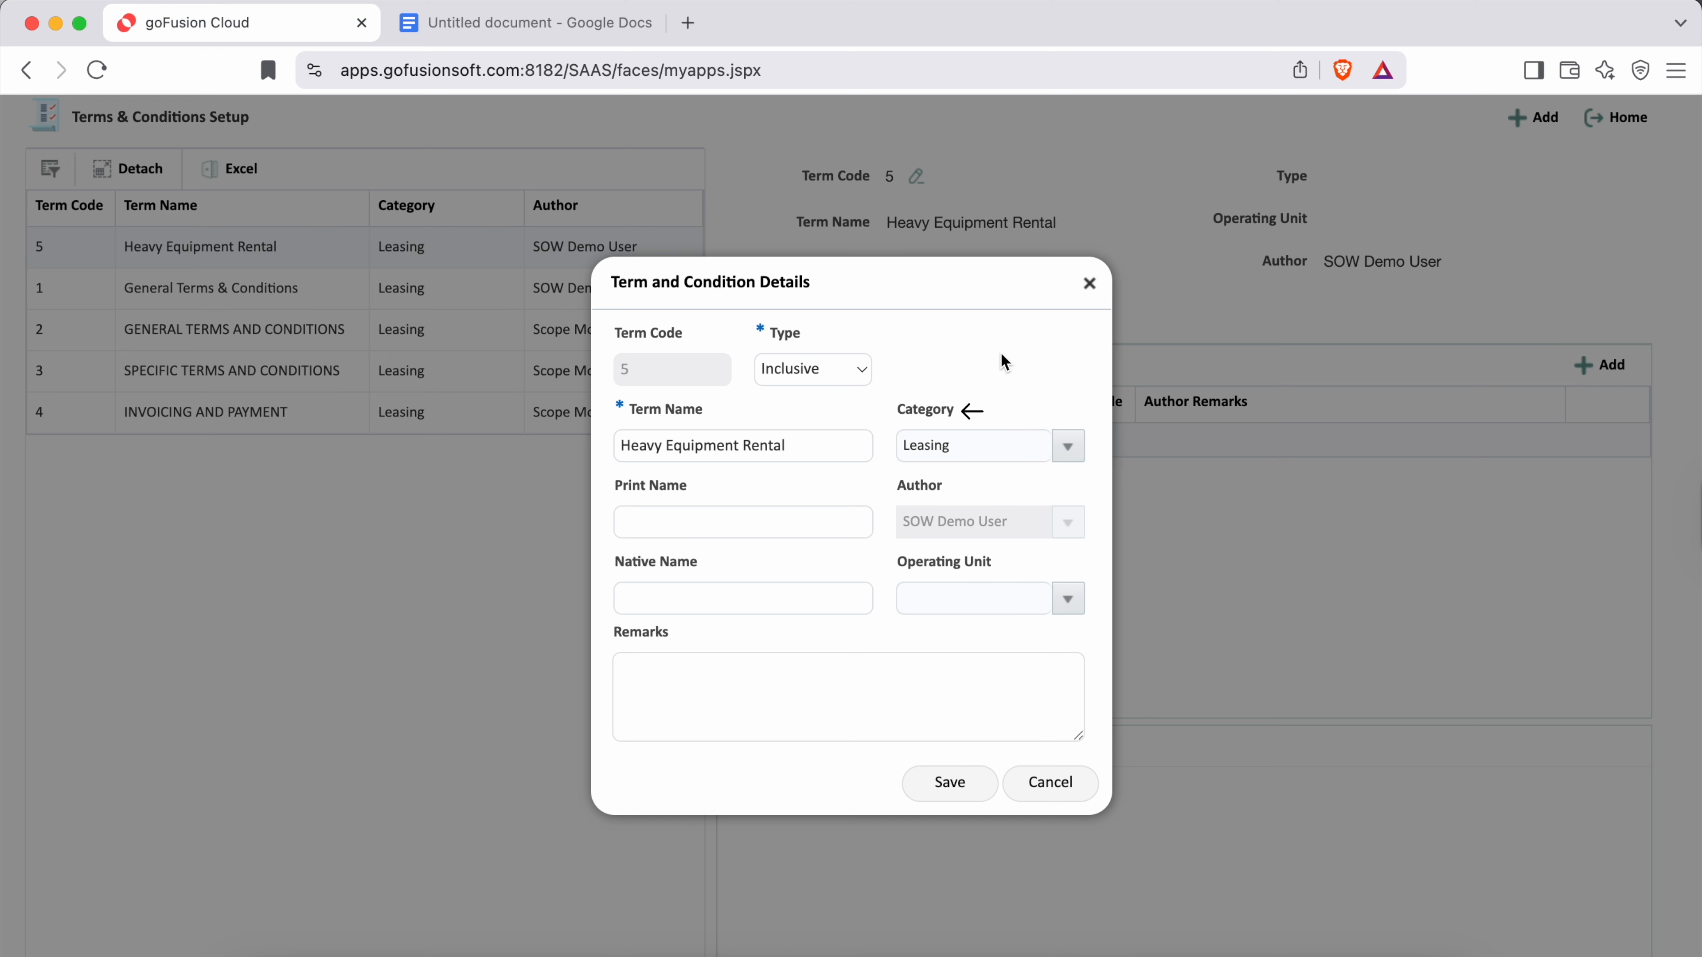
Step: Enter "Leasing Service Contracts Terms" as the term's print name, leaving the native name empty
drag(794, 447, 546, 448)
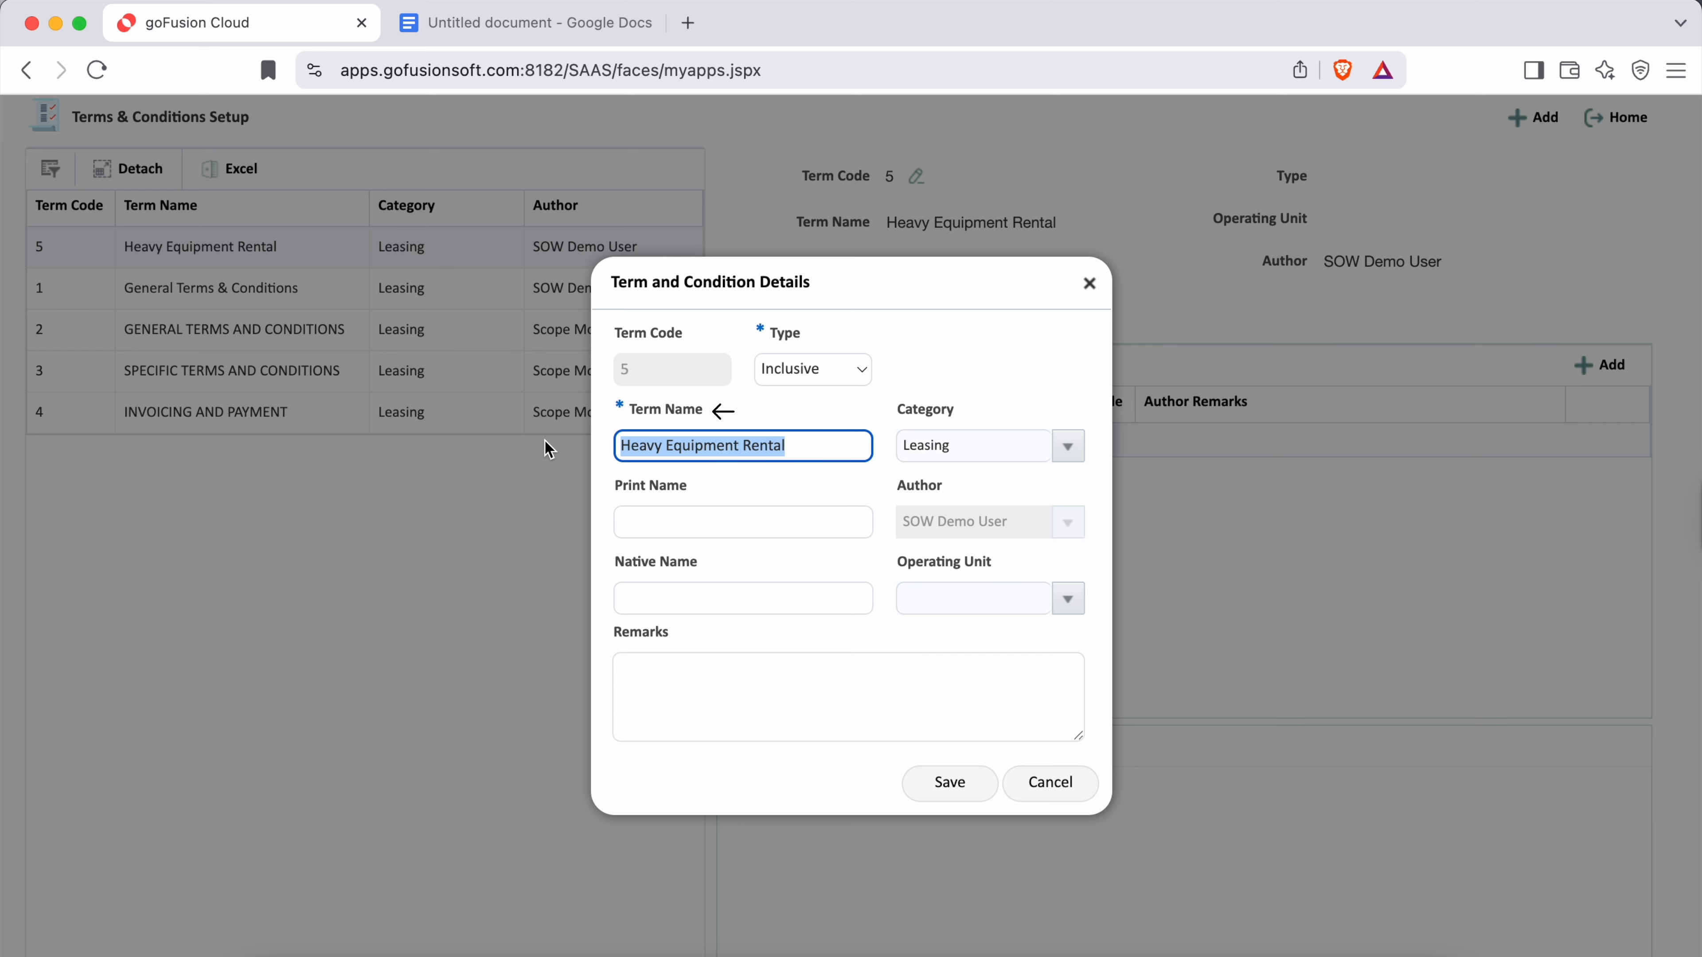
click(687, 535)
text(Leasing Service Contracts Terms)
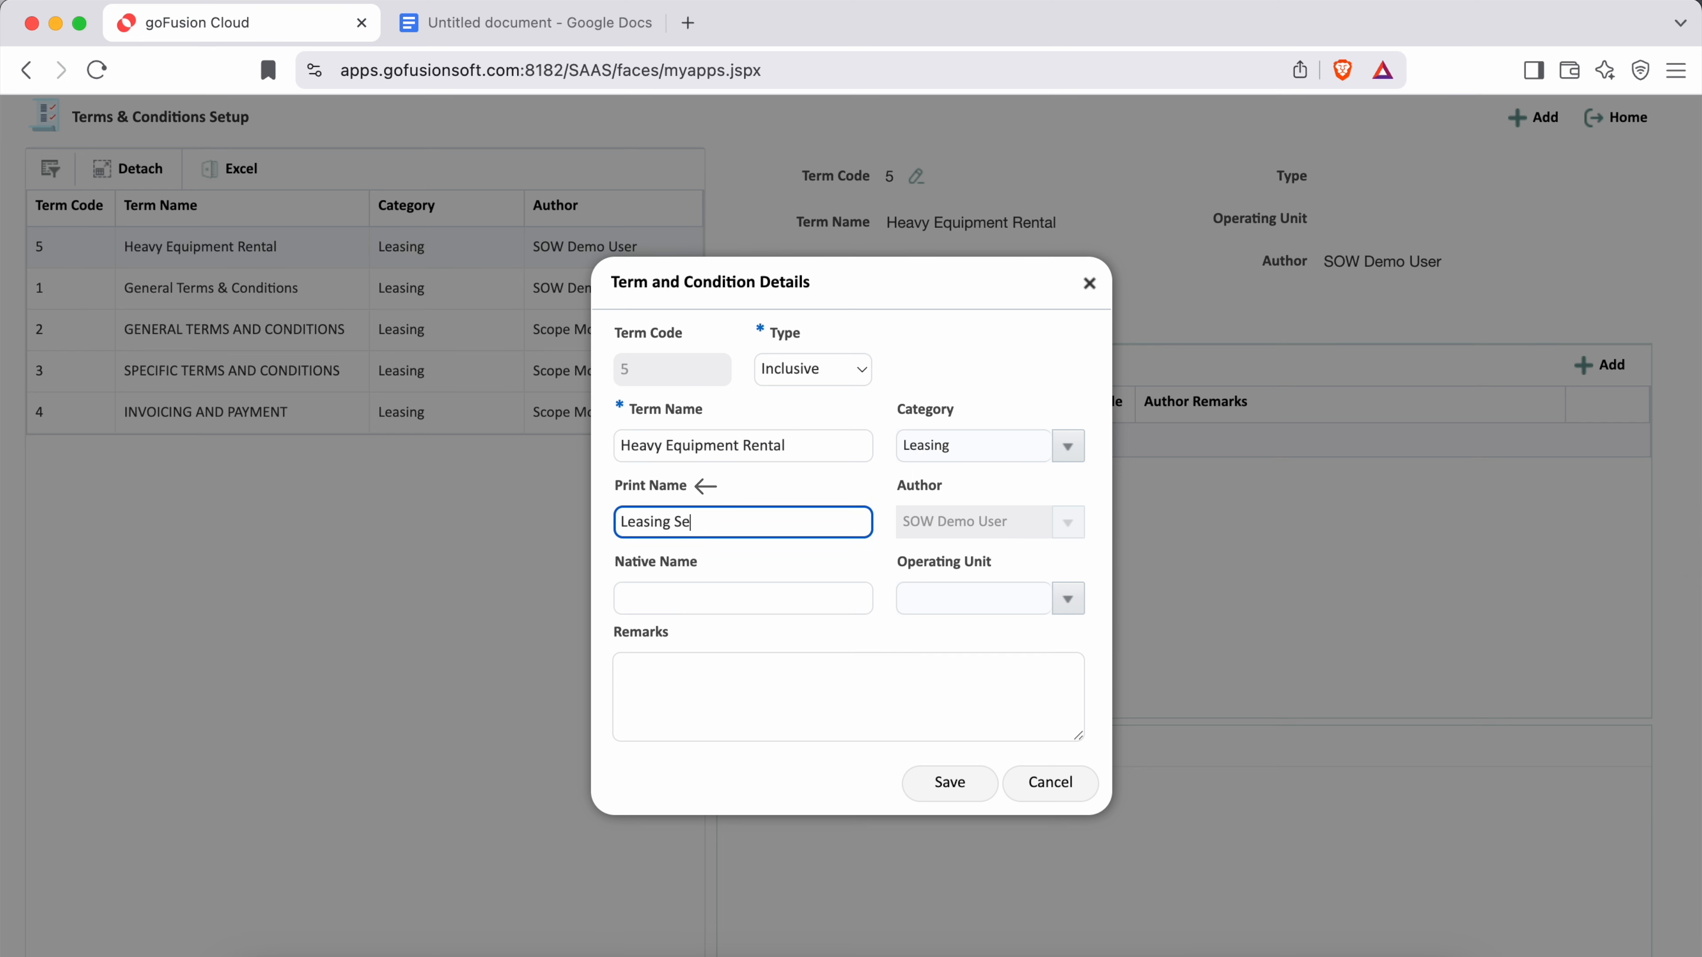
drag(616, 490, 687, 493)
drag(845, 535, 769, 558)
click(727, 594)
click(770, 558)
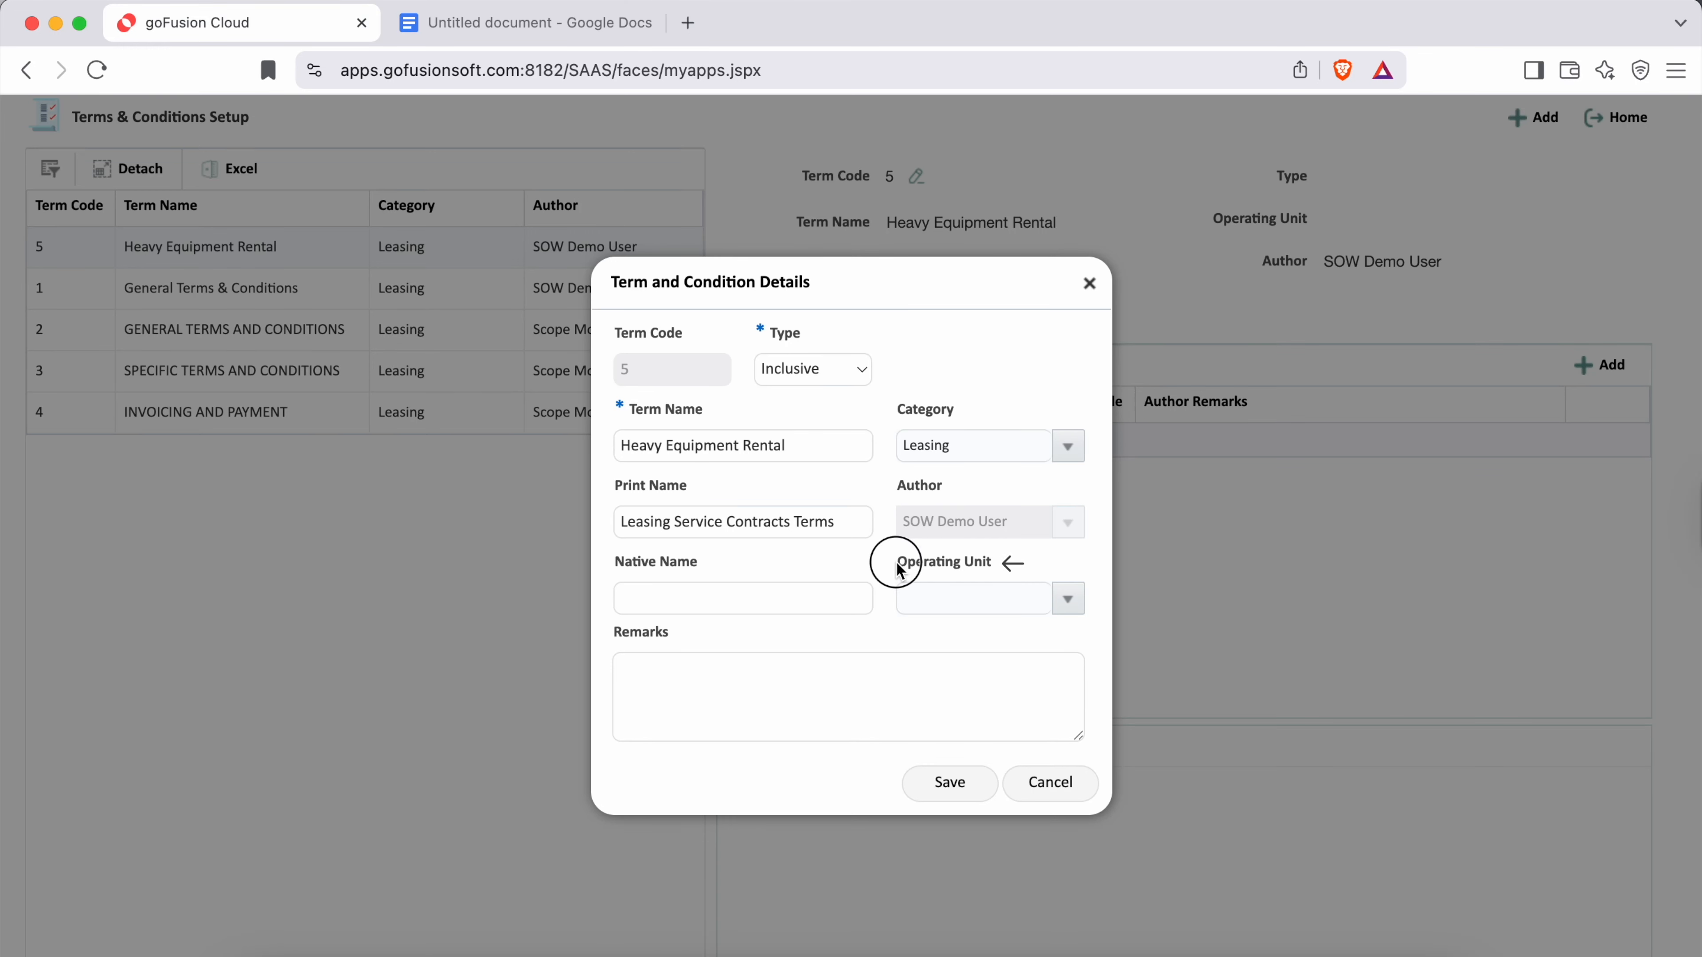
Step: Assign the term to the R10 Northern Region operating unit
drag(896, 564, 996, 570)
click(1067, 598)
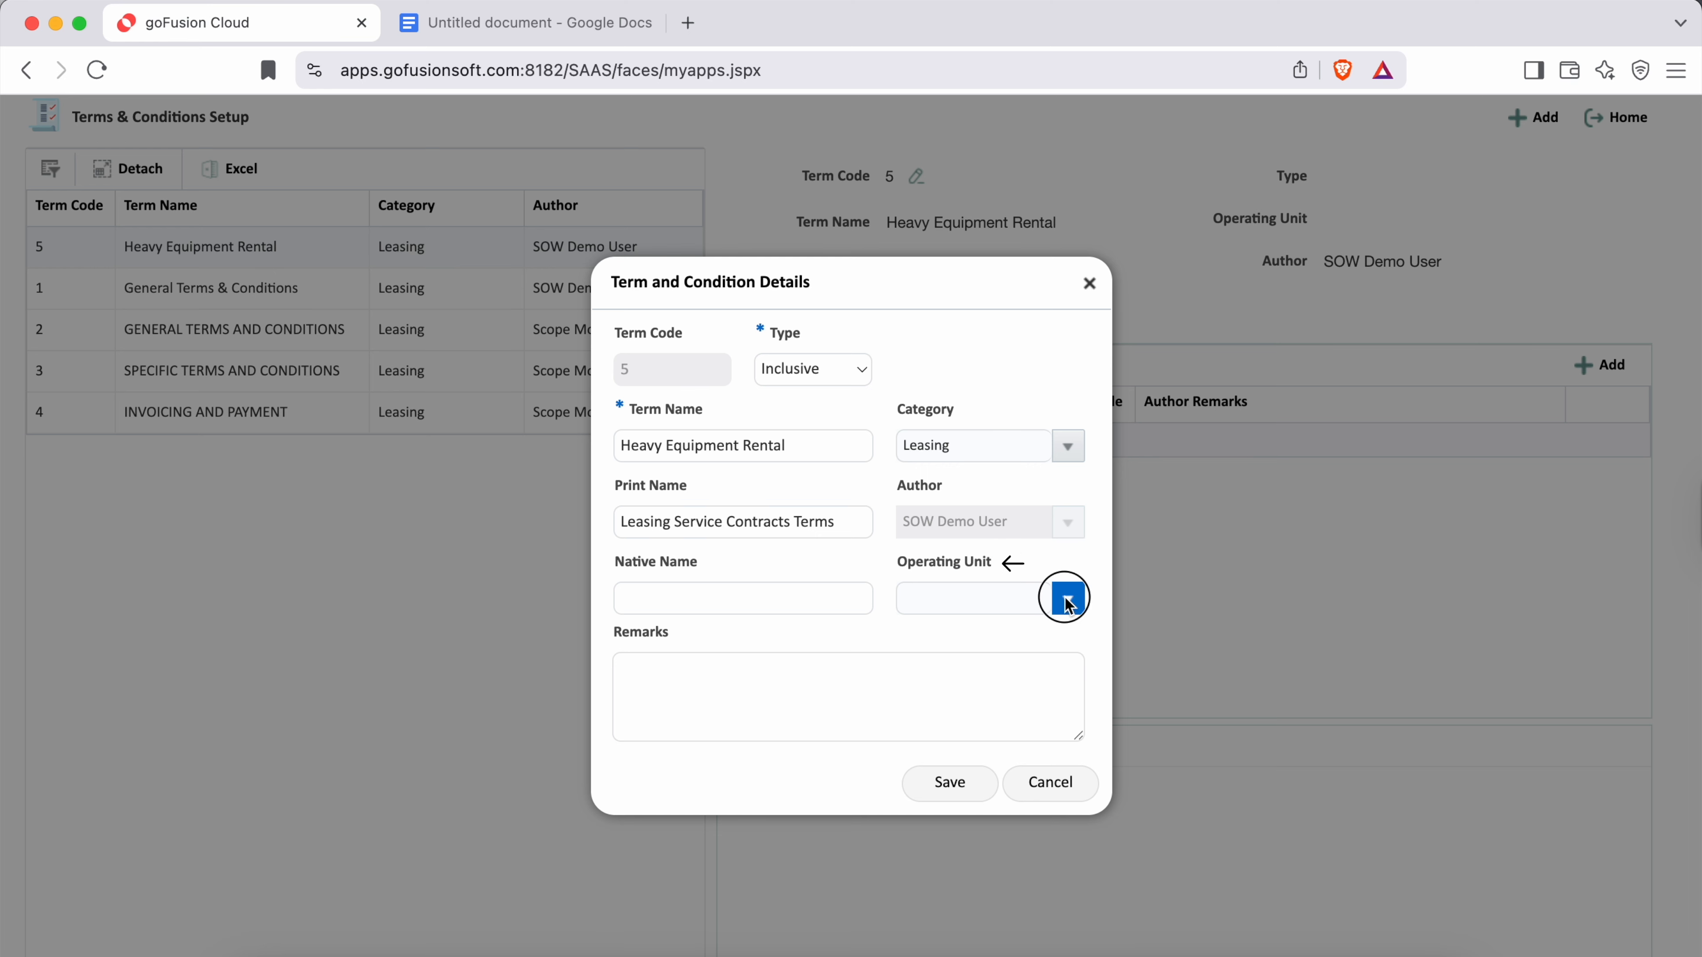
click(991, 627)
Step: Enter the remark "To be used in all the service contracts signed to engage a vendor to provide heavy equipment leasing services." and save the term
click(809, 693)
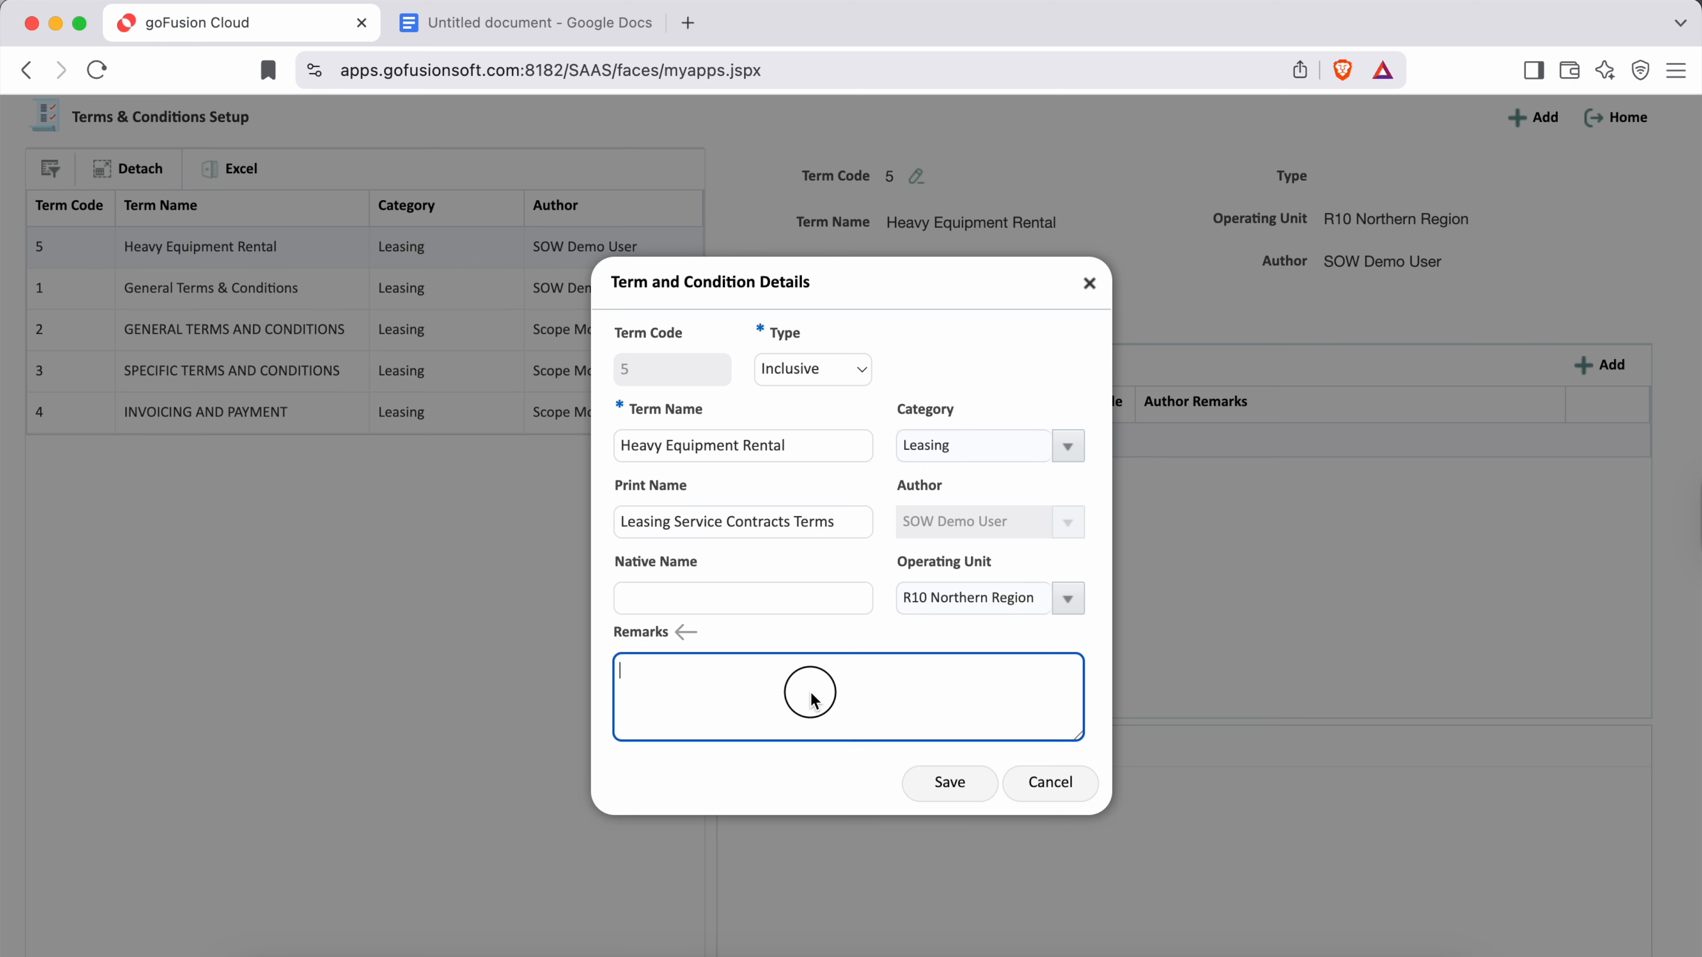
text(To be used in all the servi)
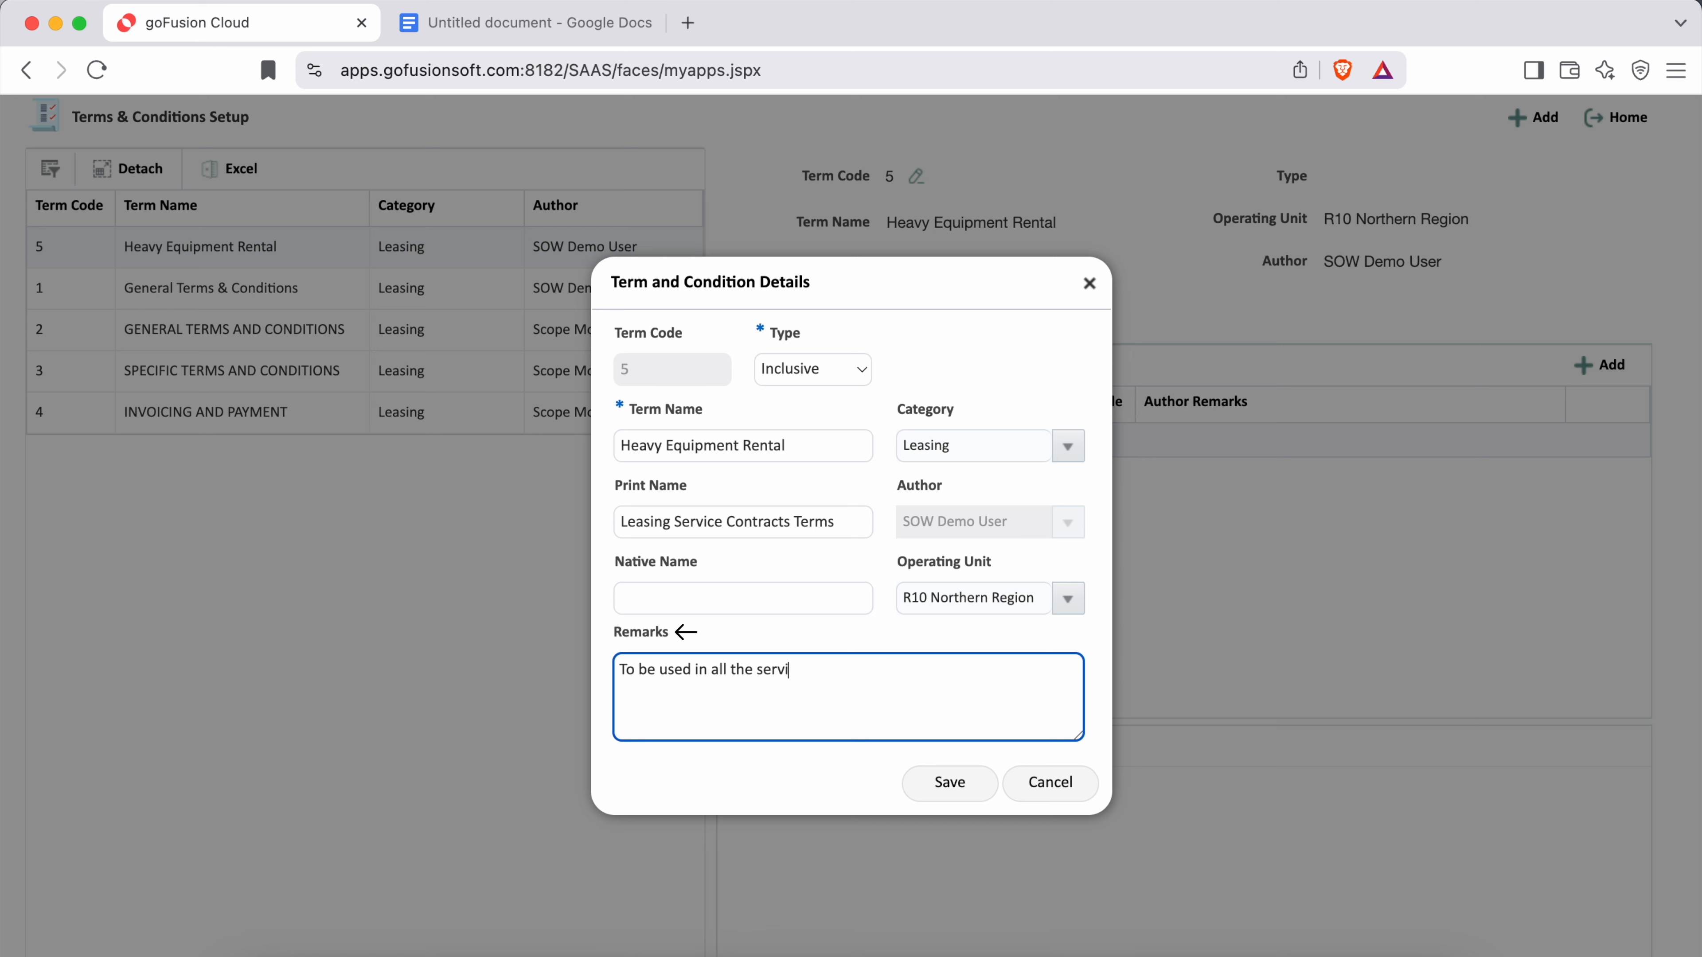
text(ce contracts signed to engage a vendor to provide)
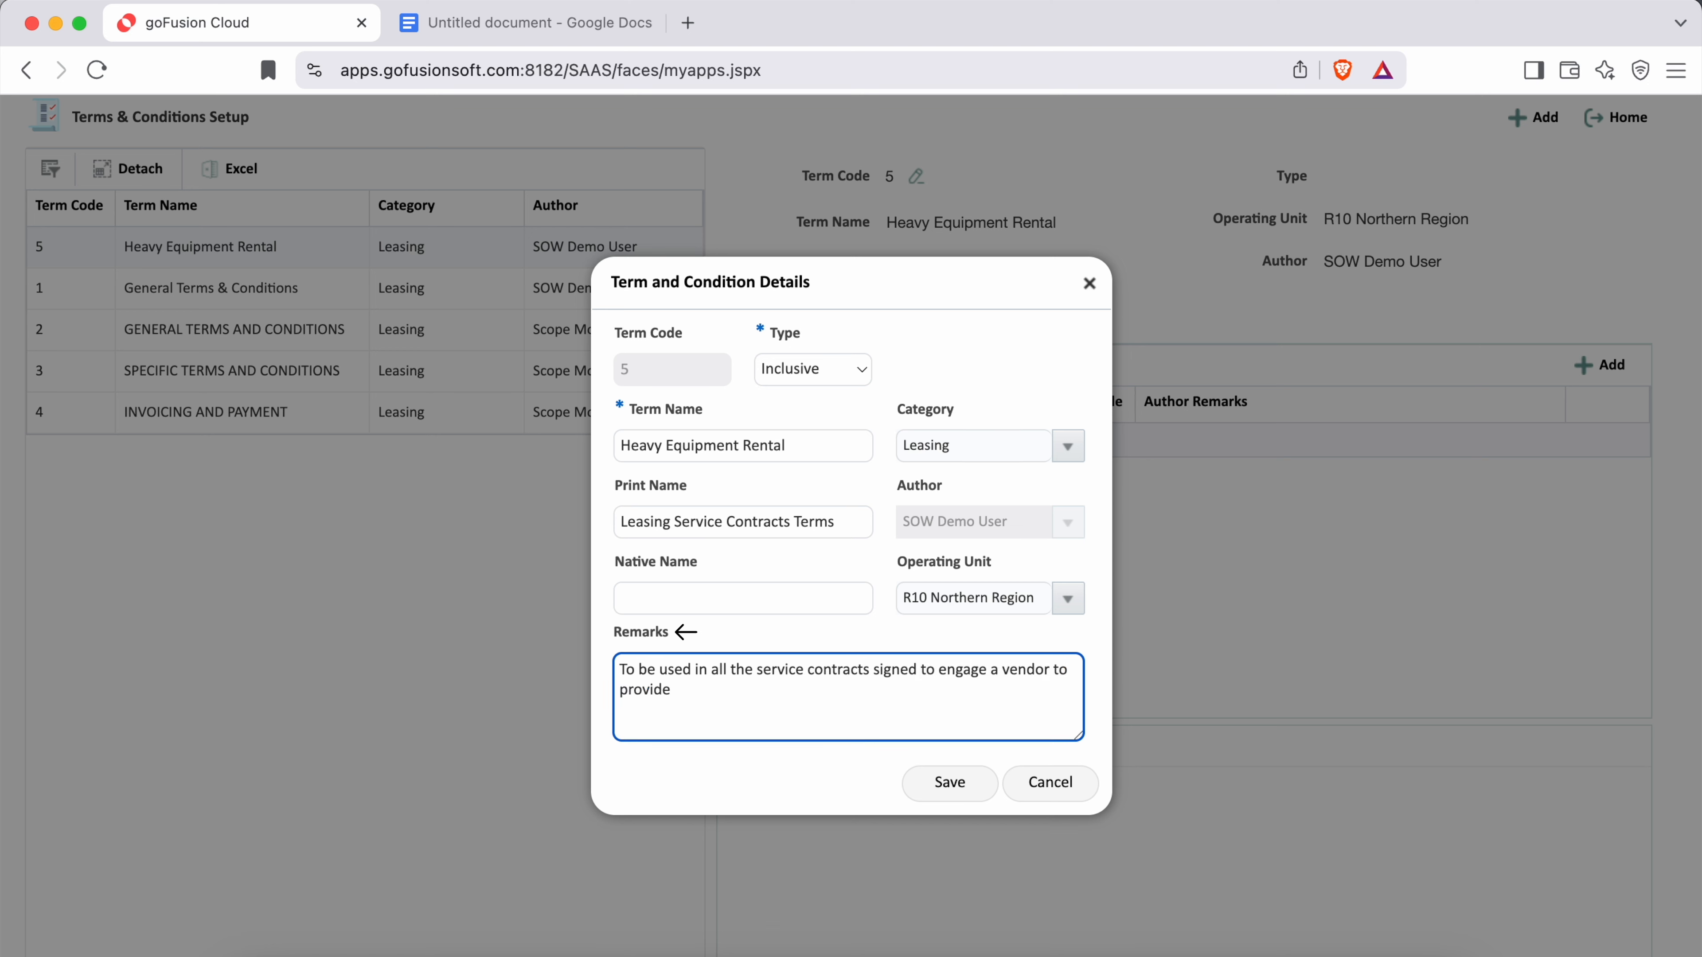
text( heavy equipment leasing services.)
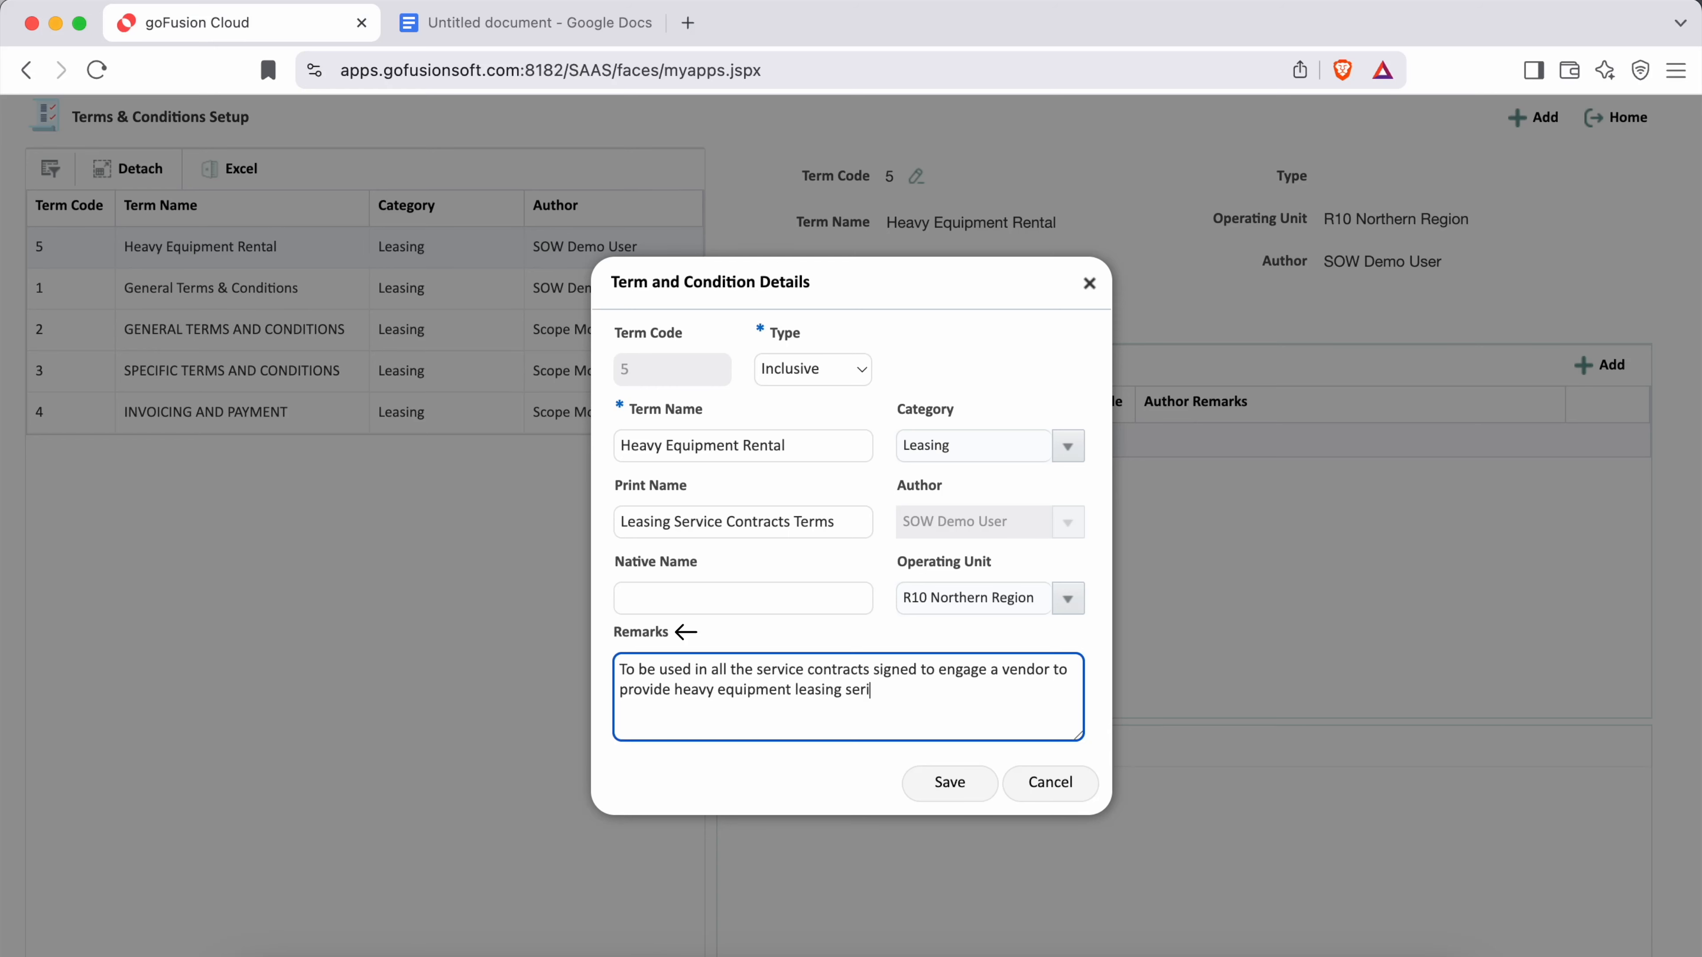
click(942, 784)
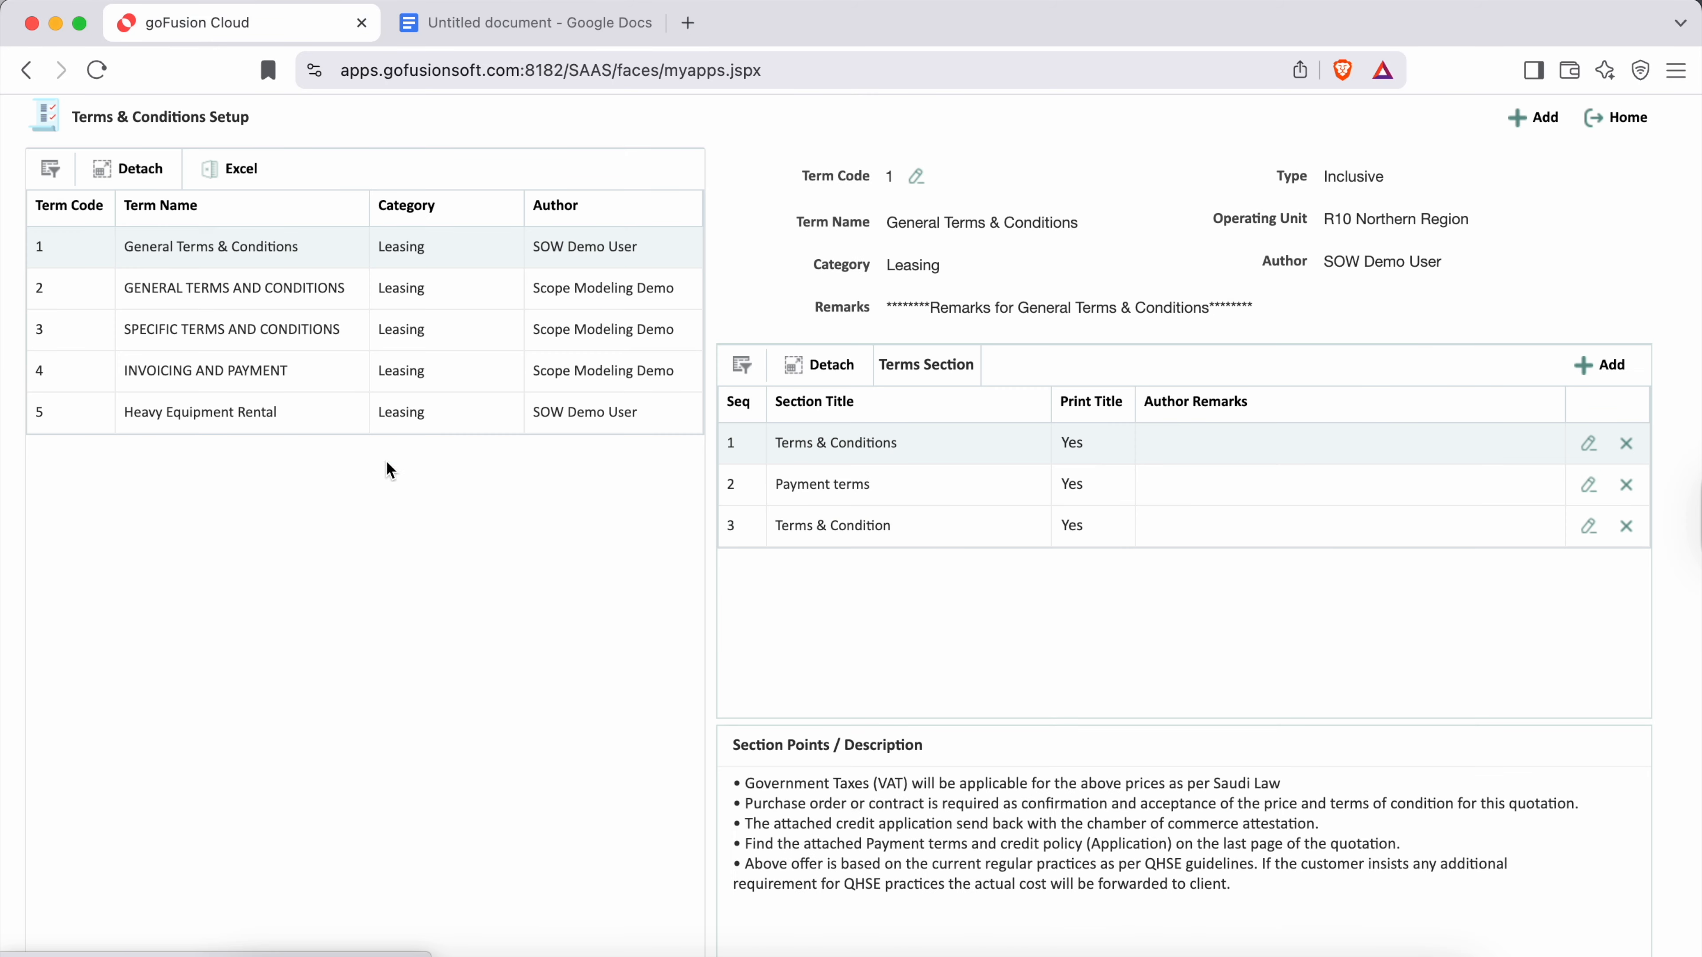
Step: Add a section to the Heavy Equipment Rental term with reference number 1 and the title "Ownership"
click(310, 419)
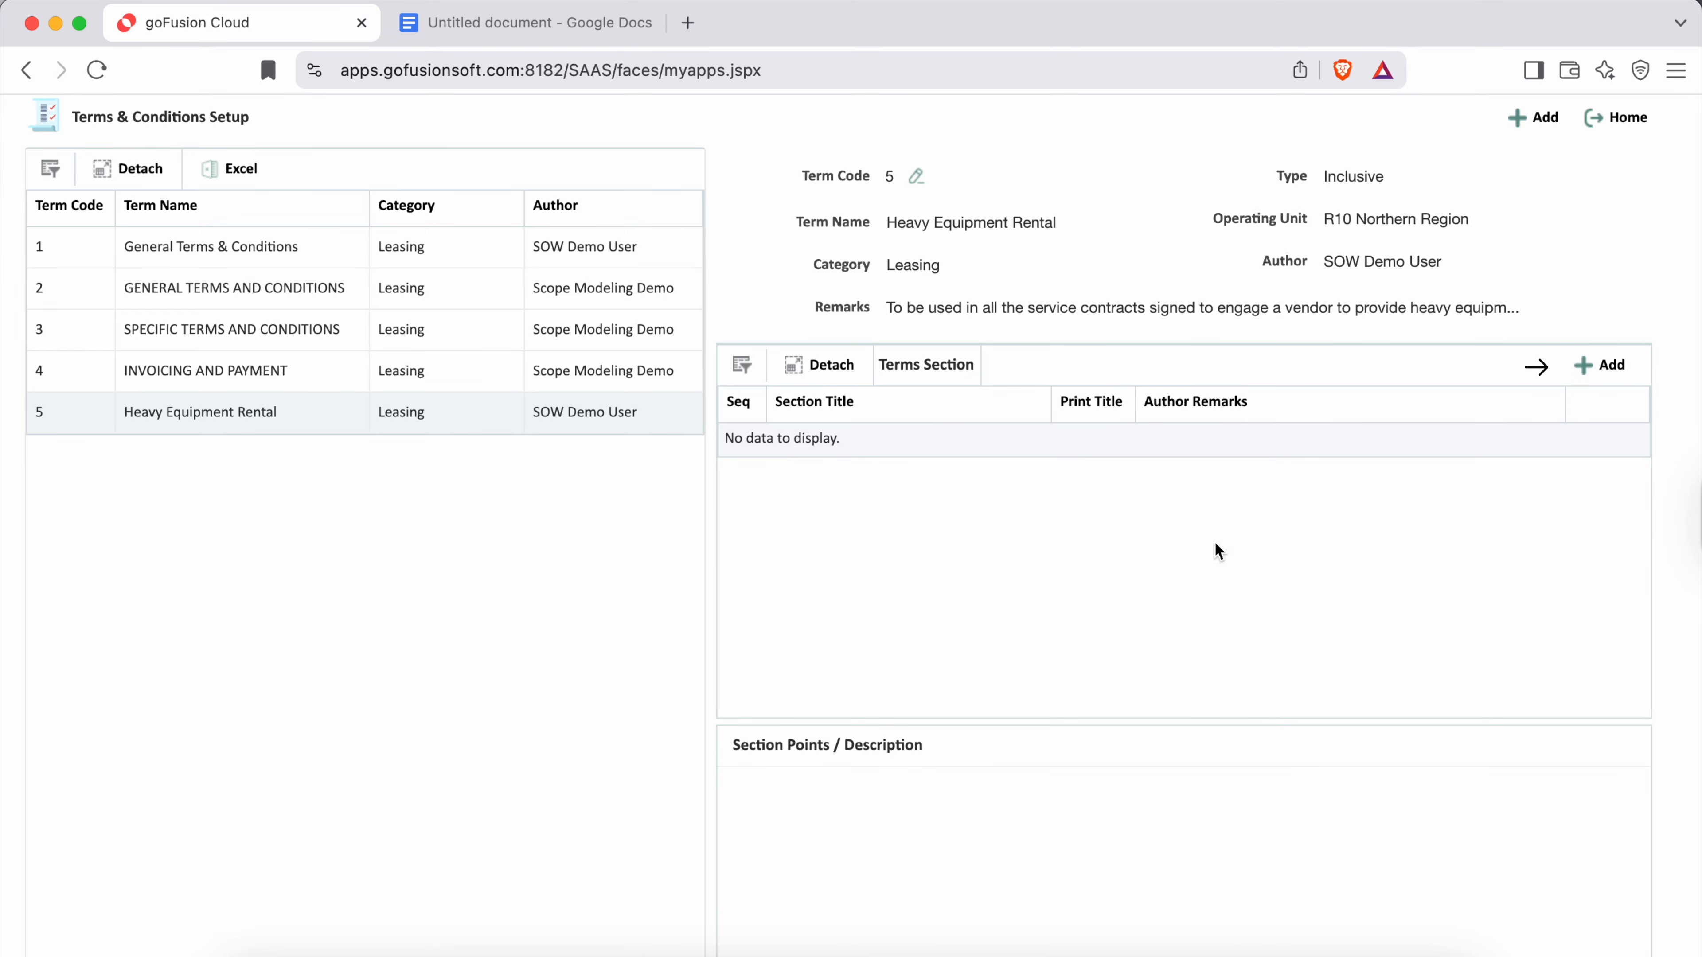
click(1606, 368)
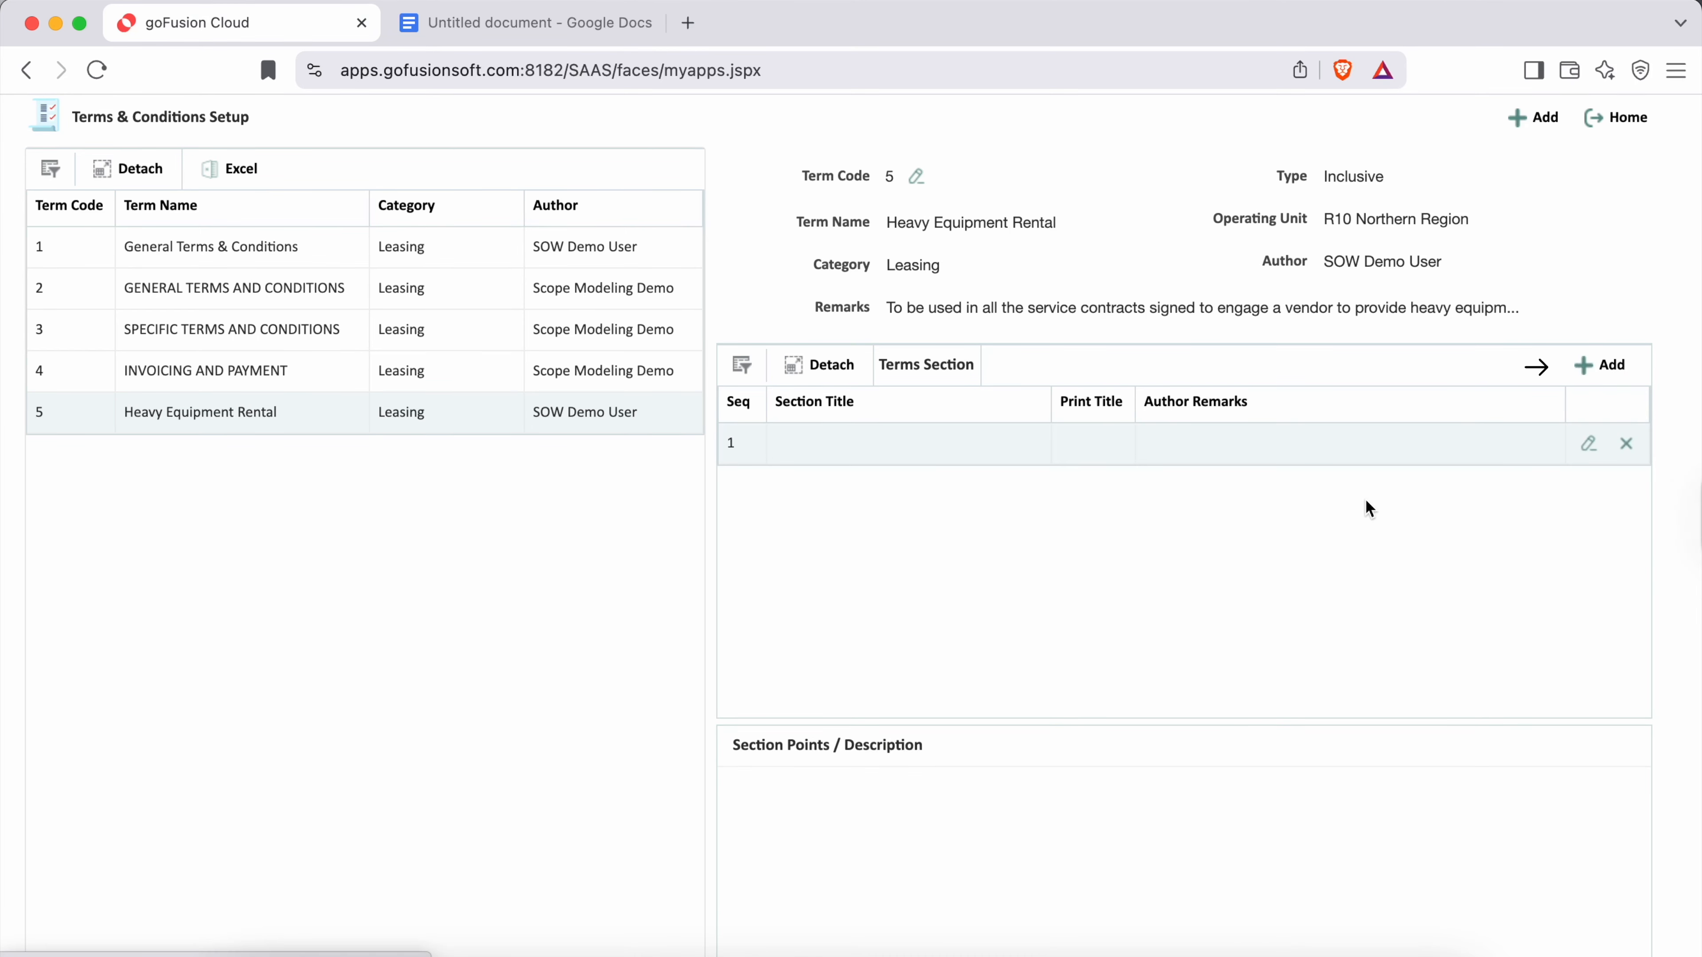
drag(676, 297, 713, 303)
click(726, 327)
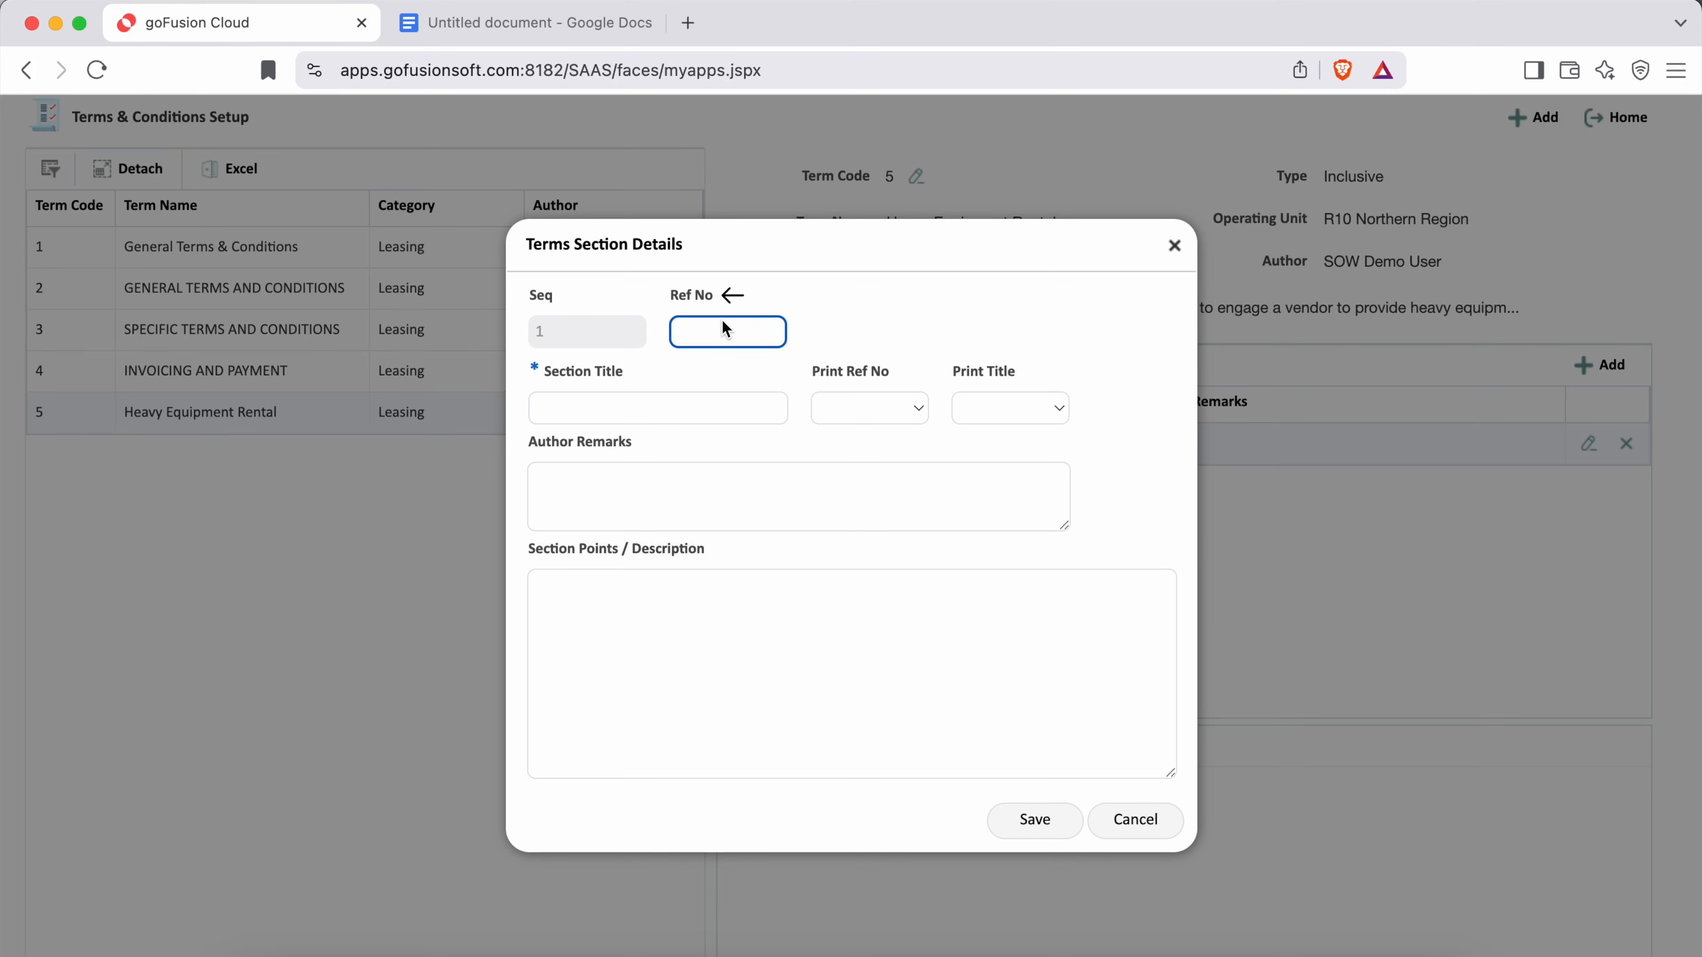
text(1)
click(729, 403)
text(Ownership)
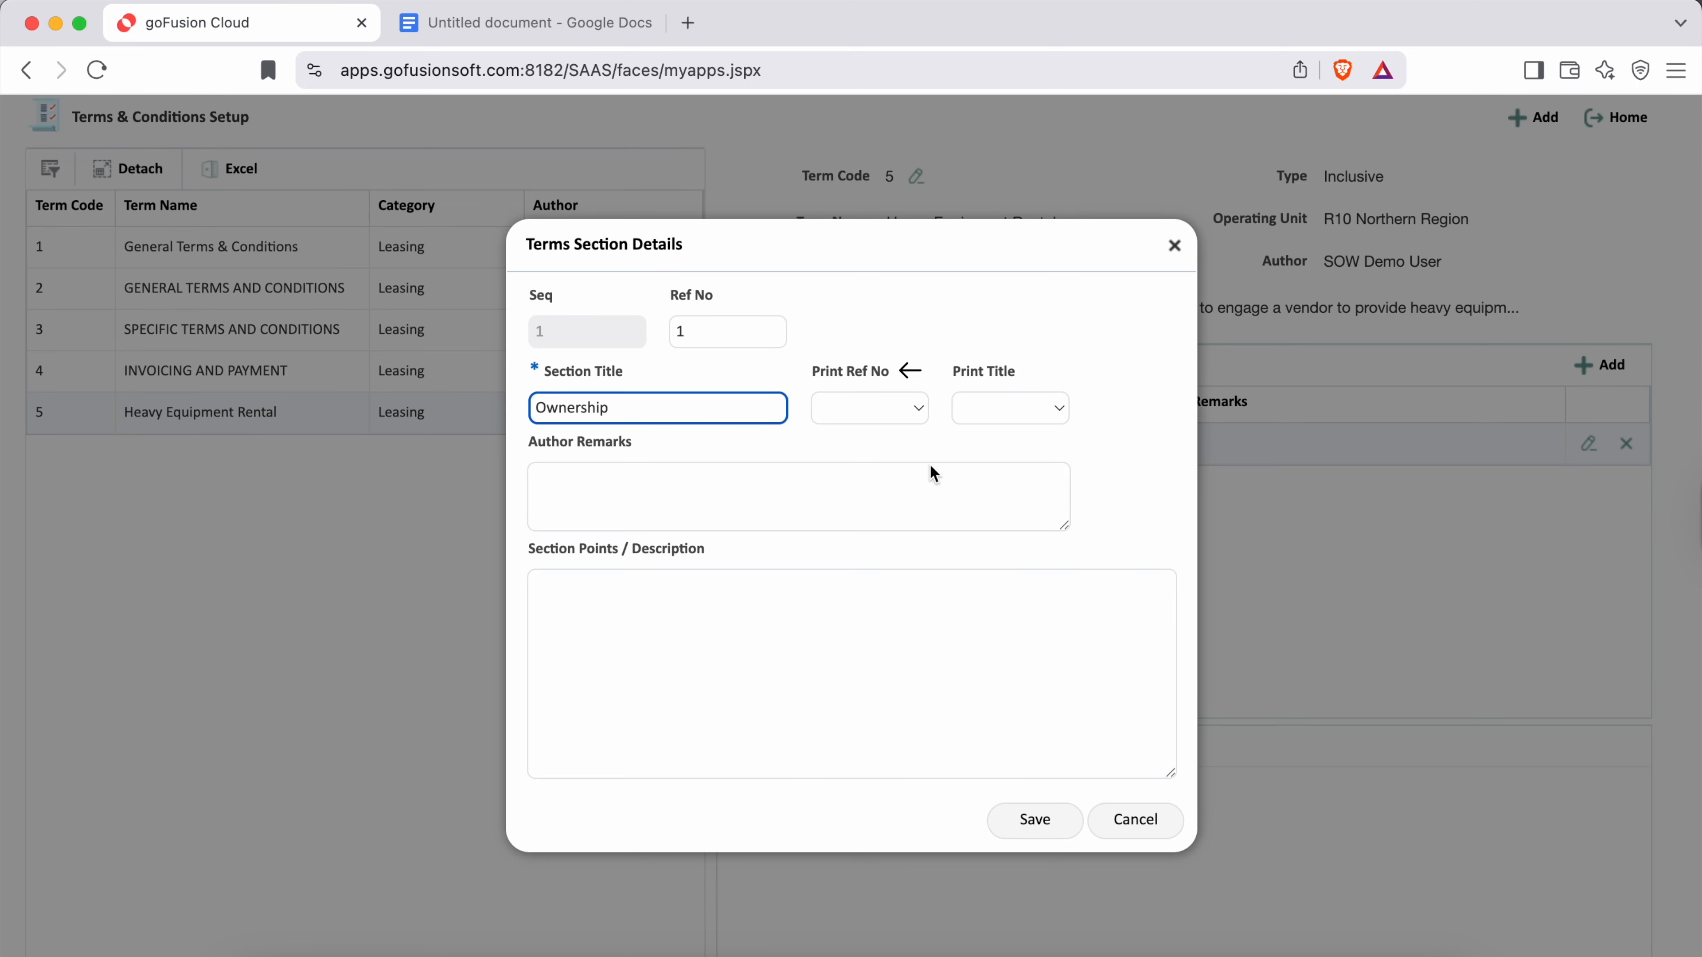
Step: Set the Ownership section's Print Ref No option to No and its Print Title option to Yes
click(870, 408)
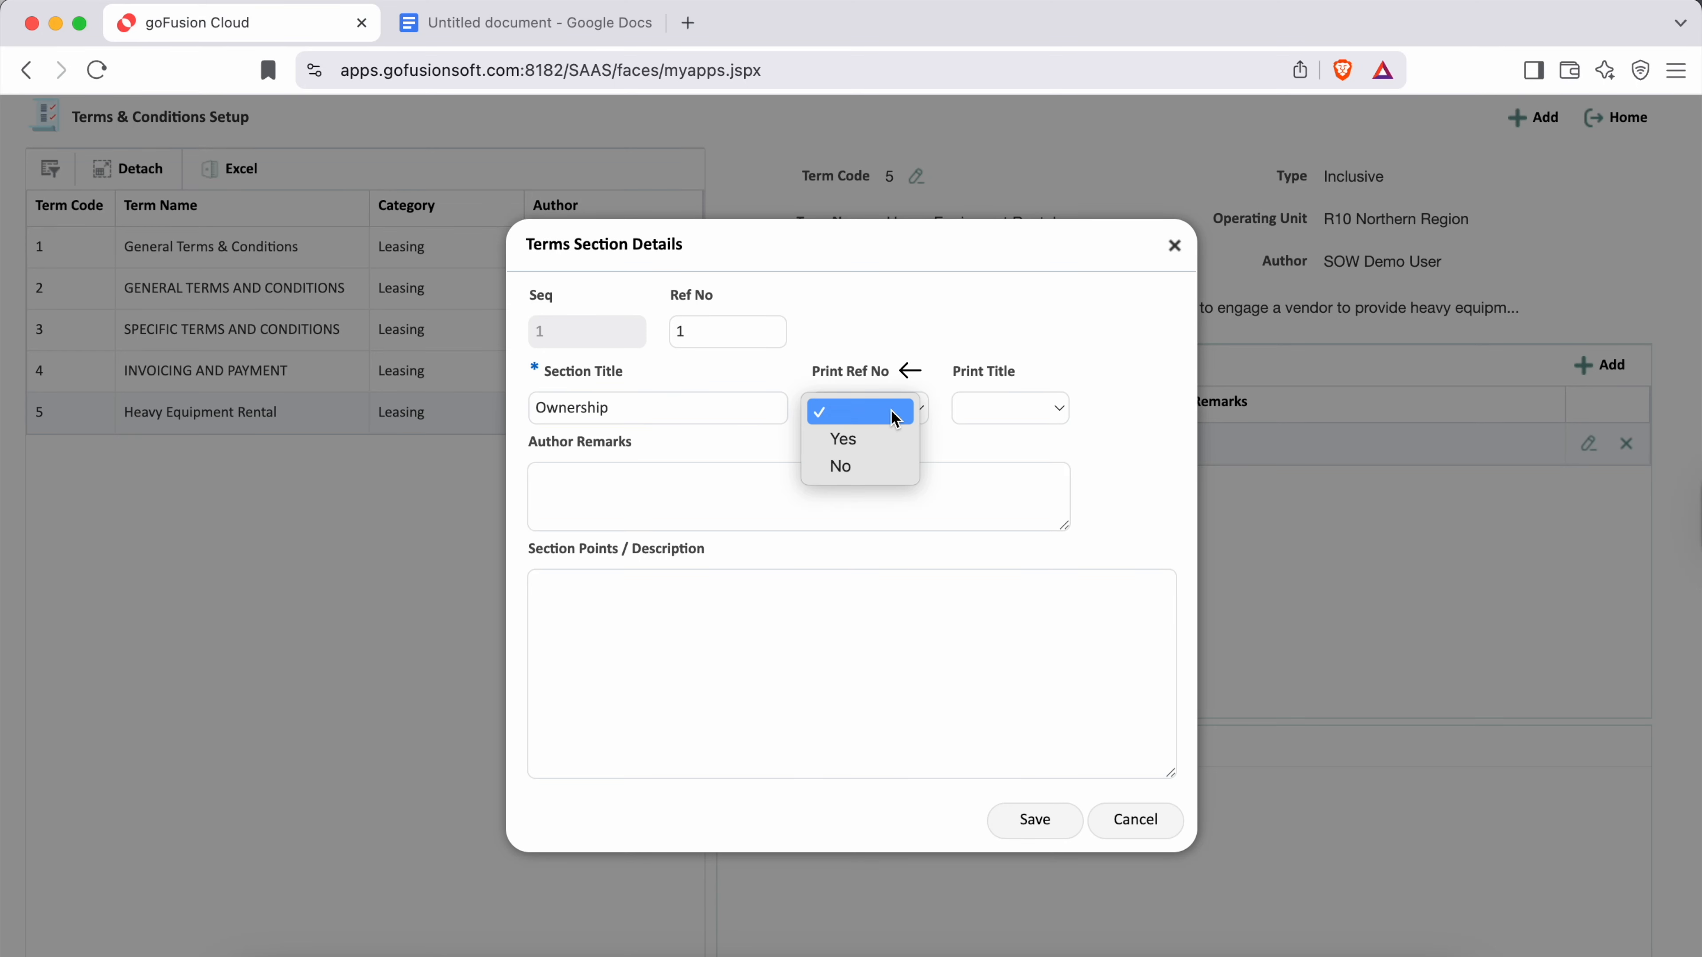
click(872, 467)
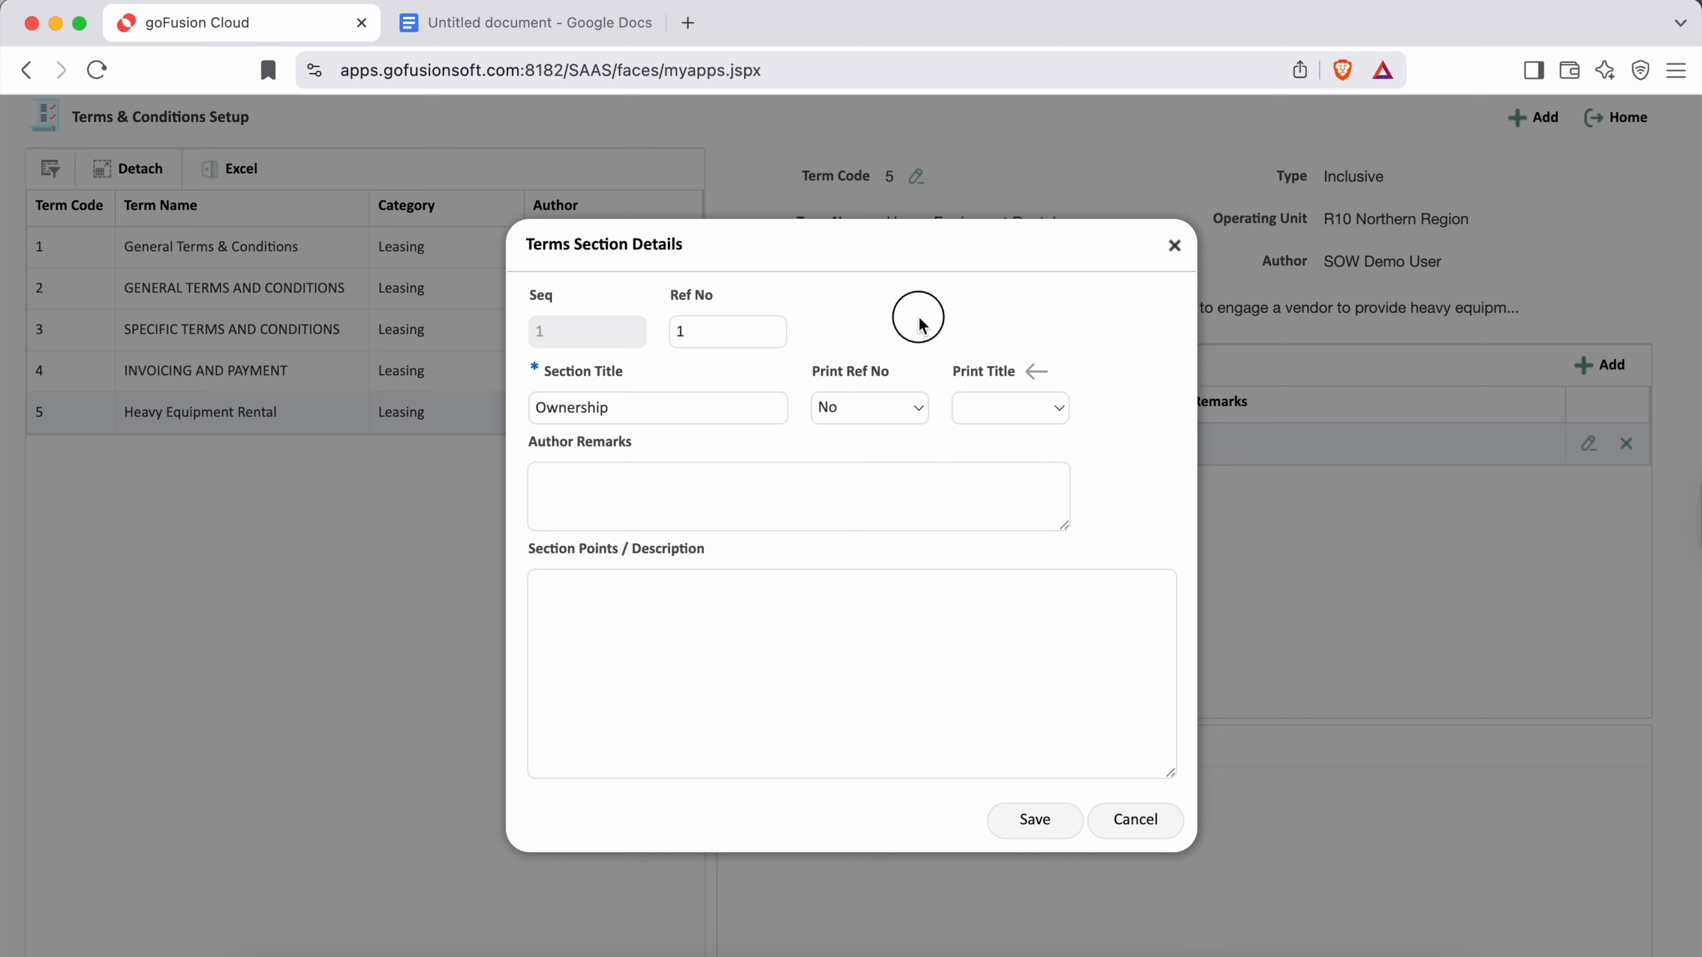
click(1054, 415)
click(1027, 438)
Step: Enter the description "The equipment remains the sole property of the Lessor at all times. No right, title, or interest is transferred to the Lessee." and save it
click(570, 485)
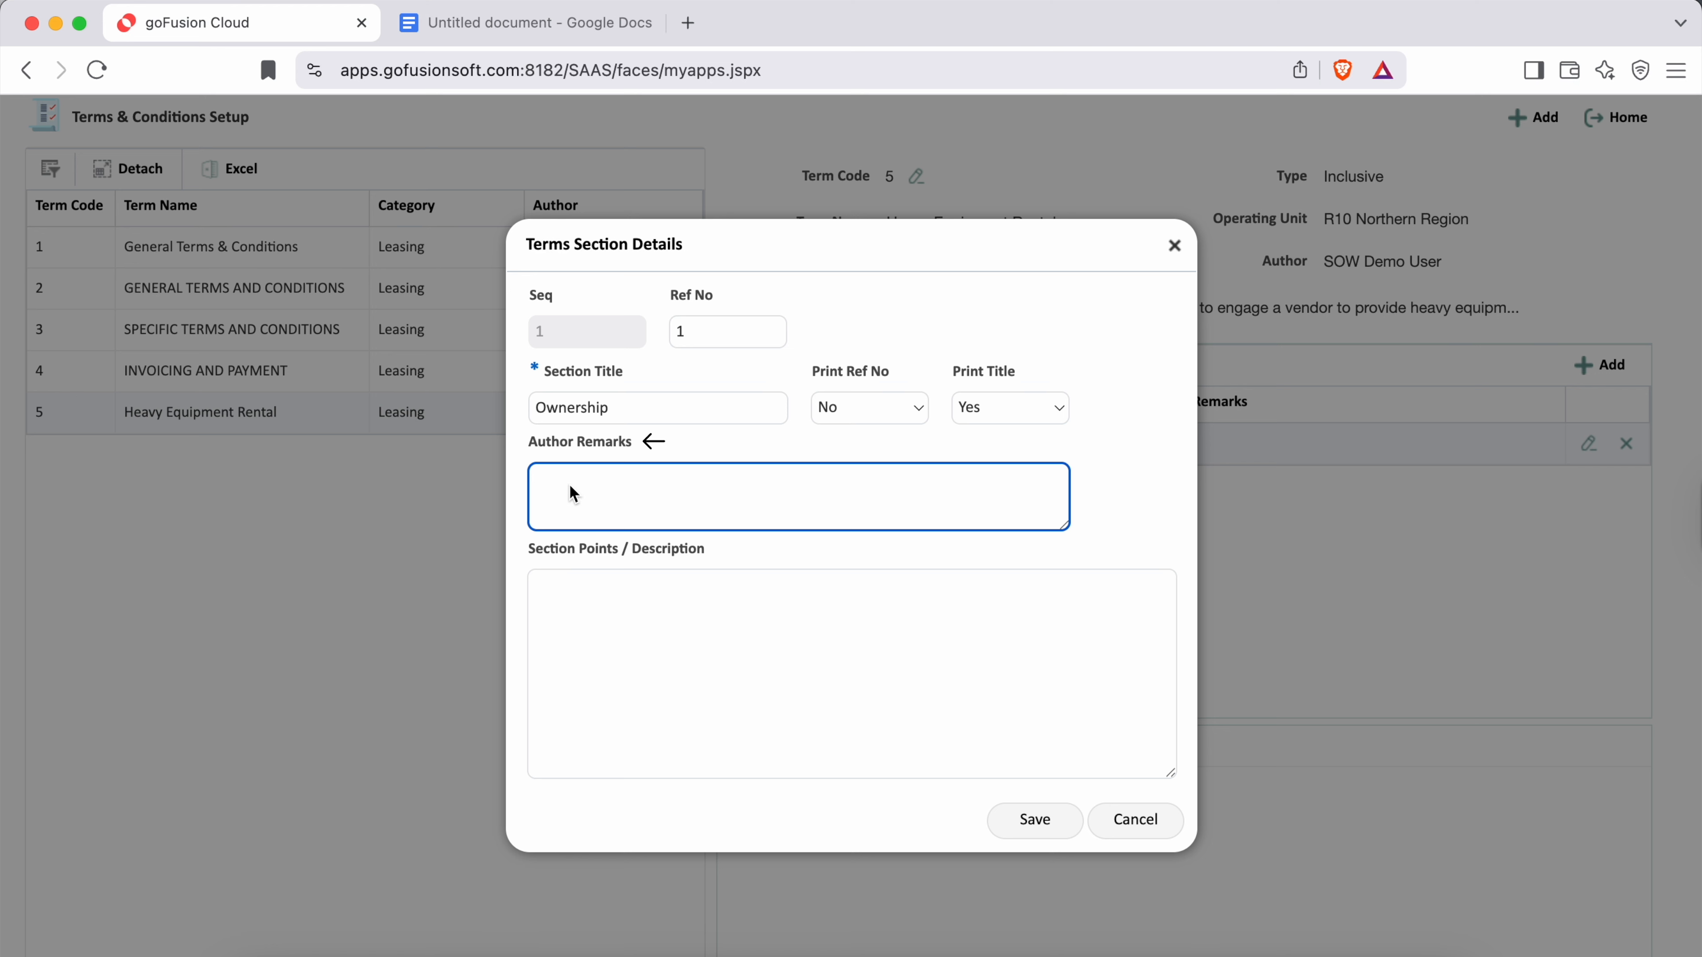
click(658, 650)
text(The equipment remains the sole property of the Lessor at all times. No right, title, or interest is transferred to the Lessee.)
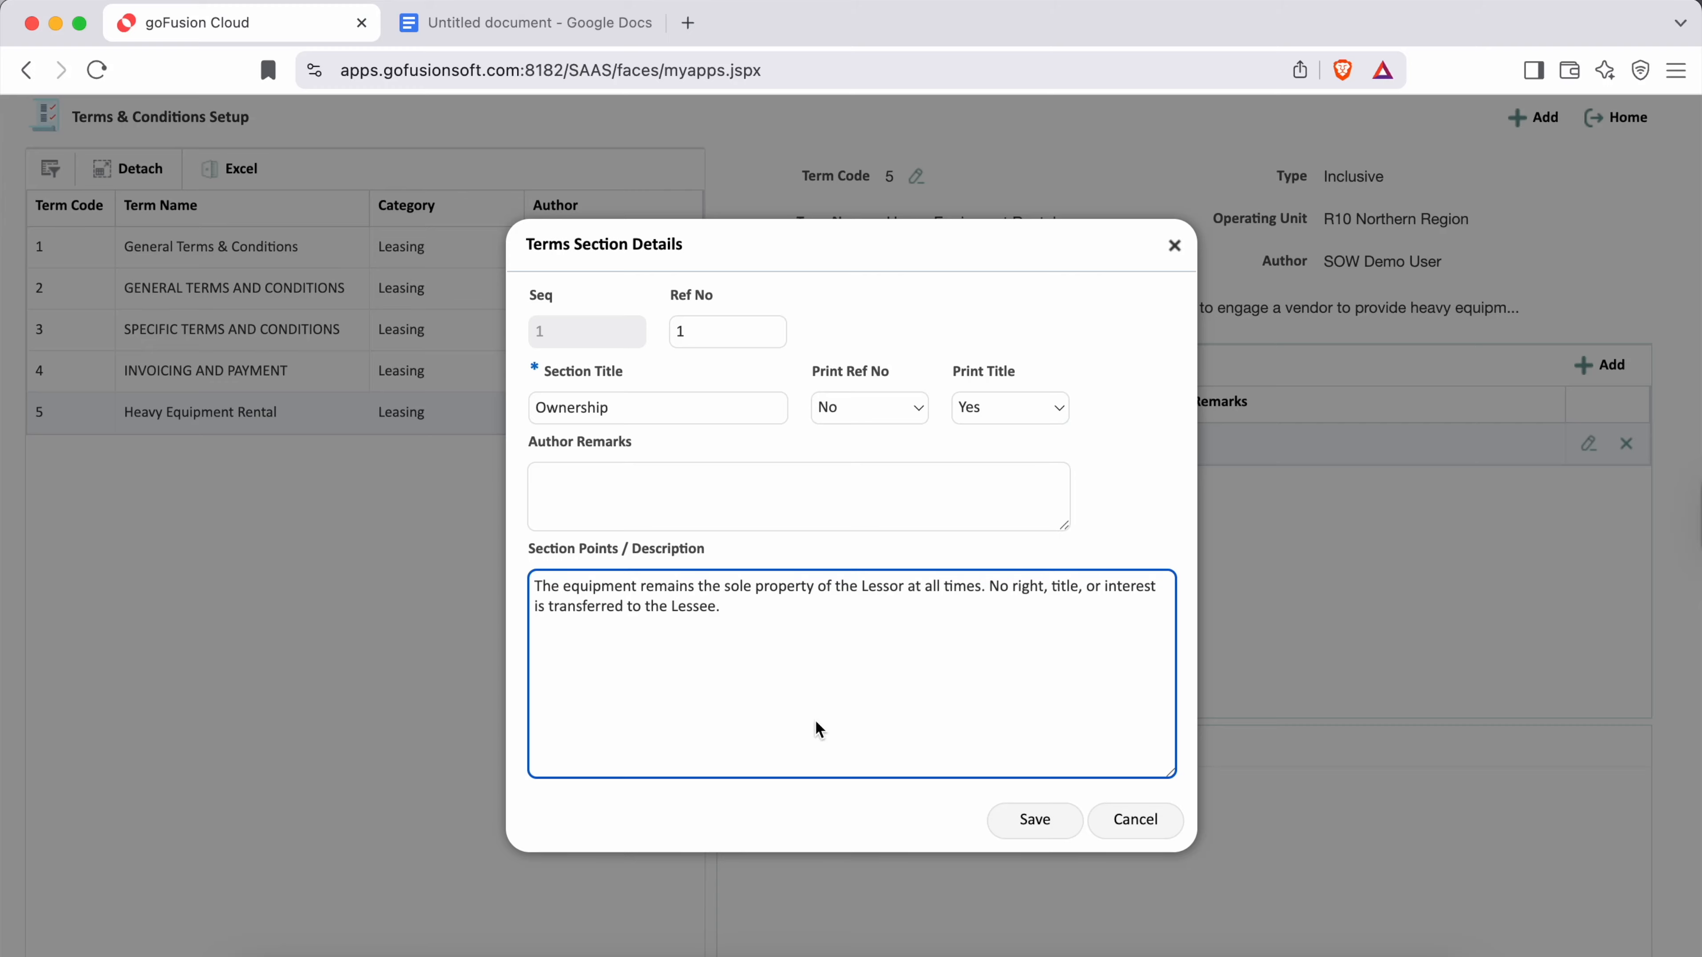
click(1029, 818)
Step: Add a second section titled "Rental Period" with Print Ref No set to No and Print Title set to Yes
click(1580, 362)
text(Rental Period)
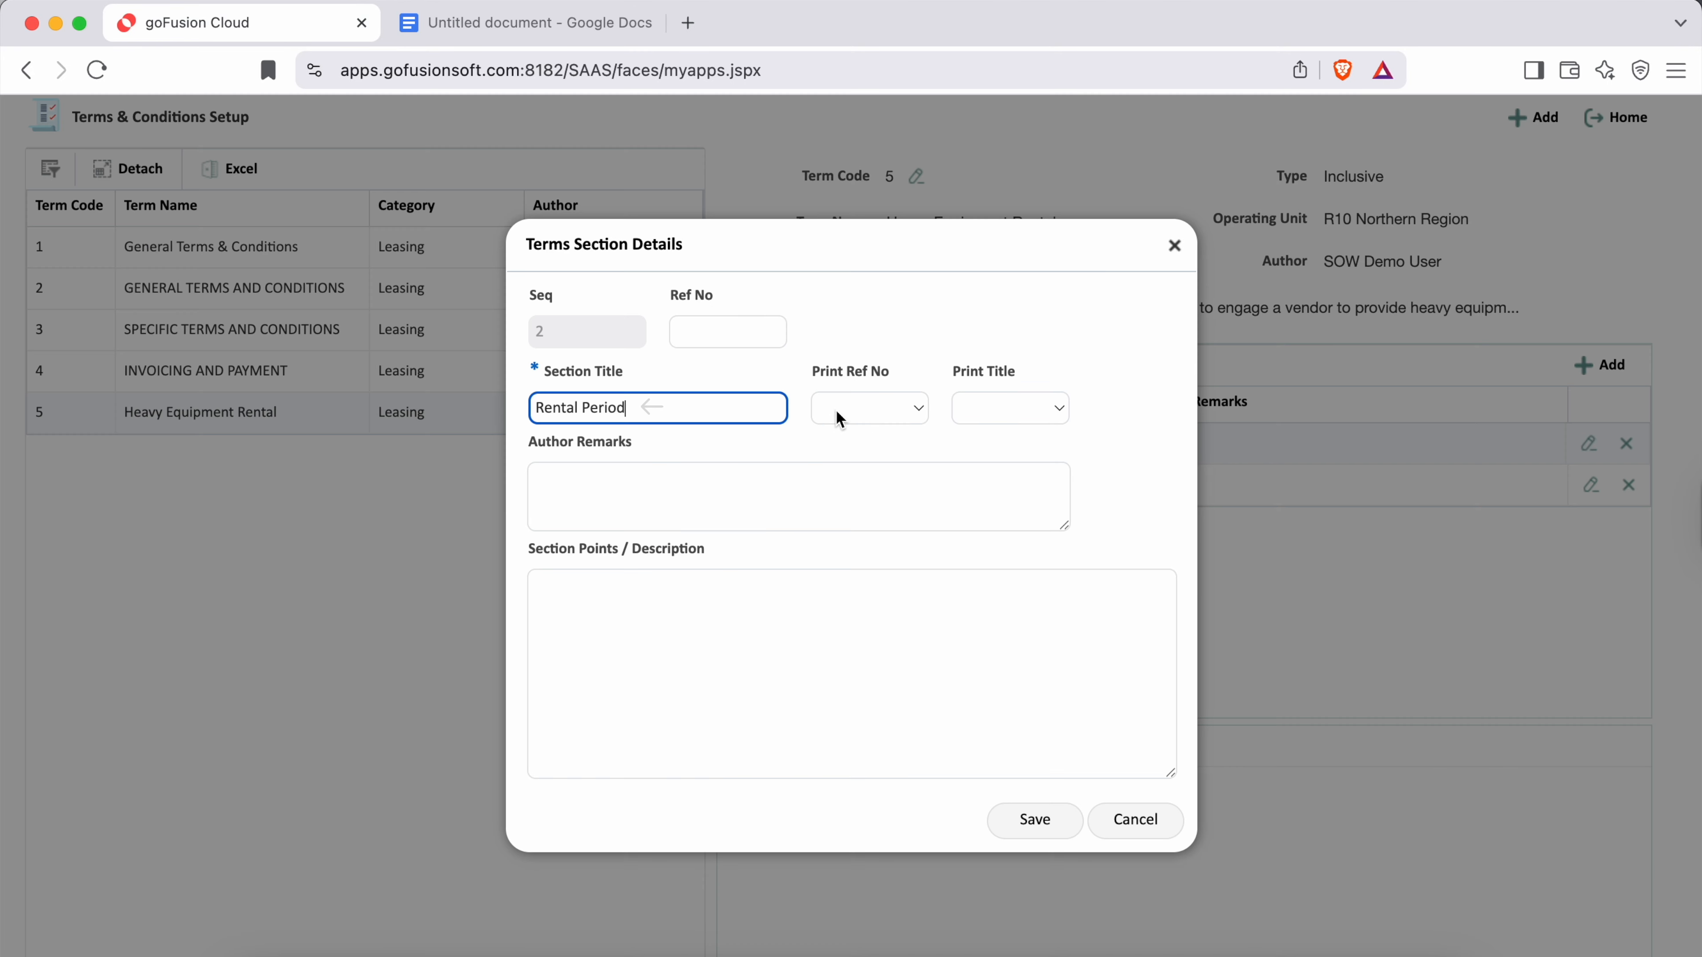
click(865, 407)
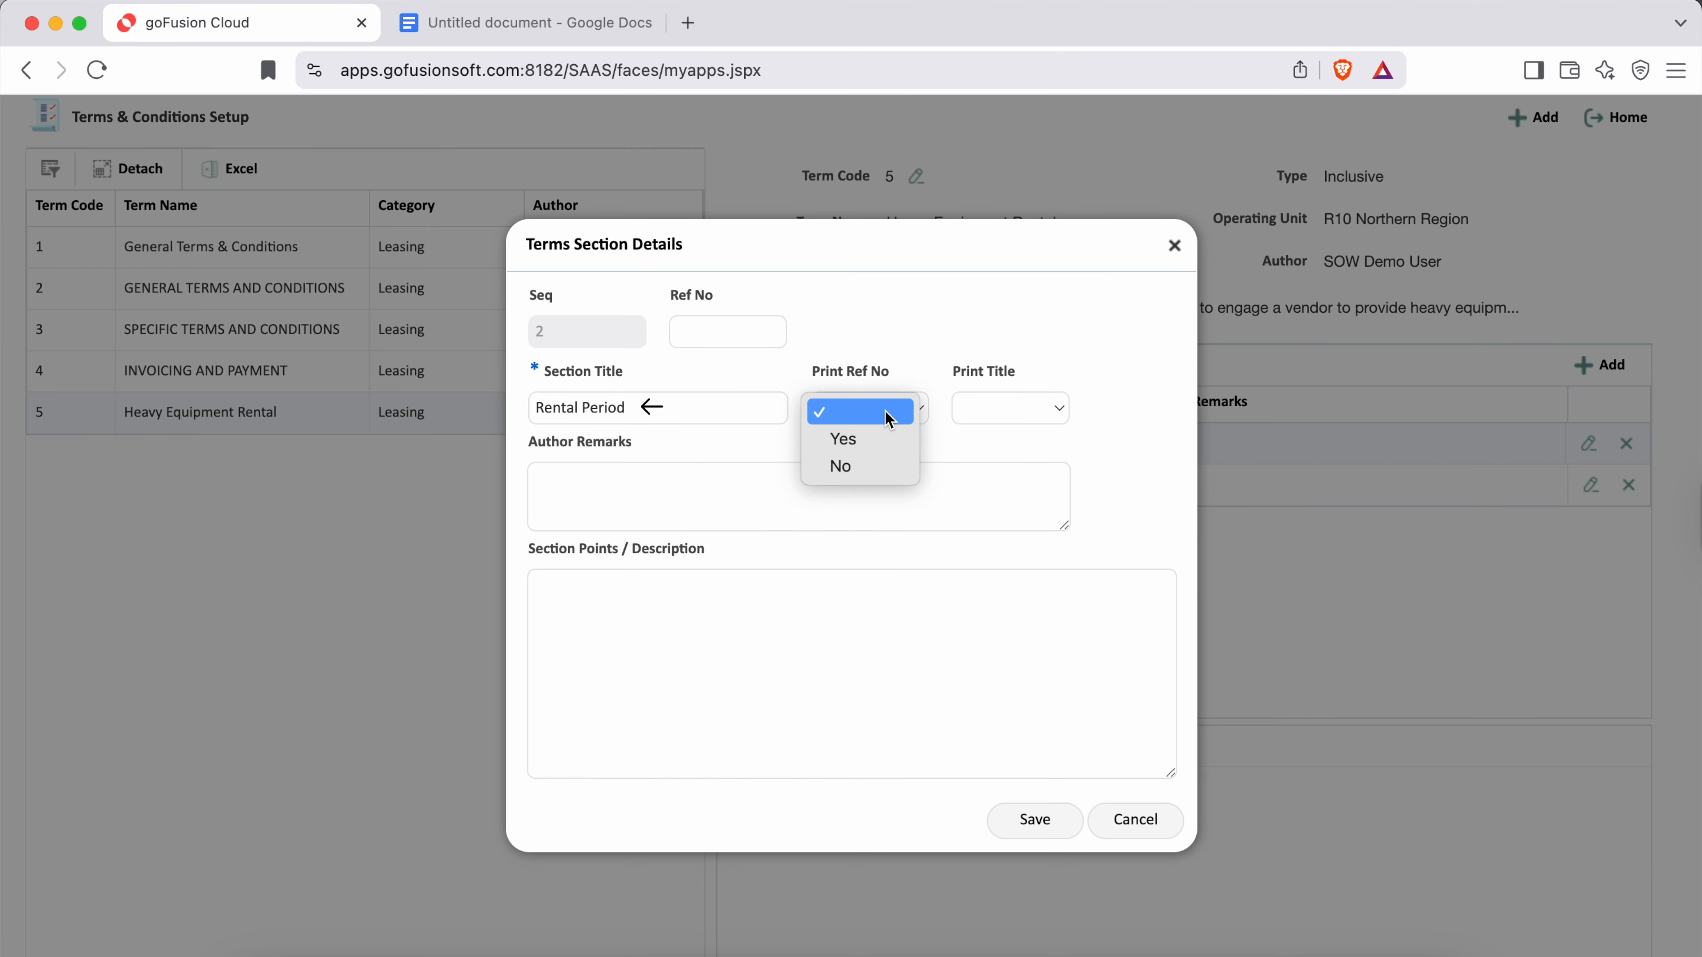
click(857, 468)
click(1024, 410)
click(1021, 440)
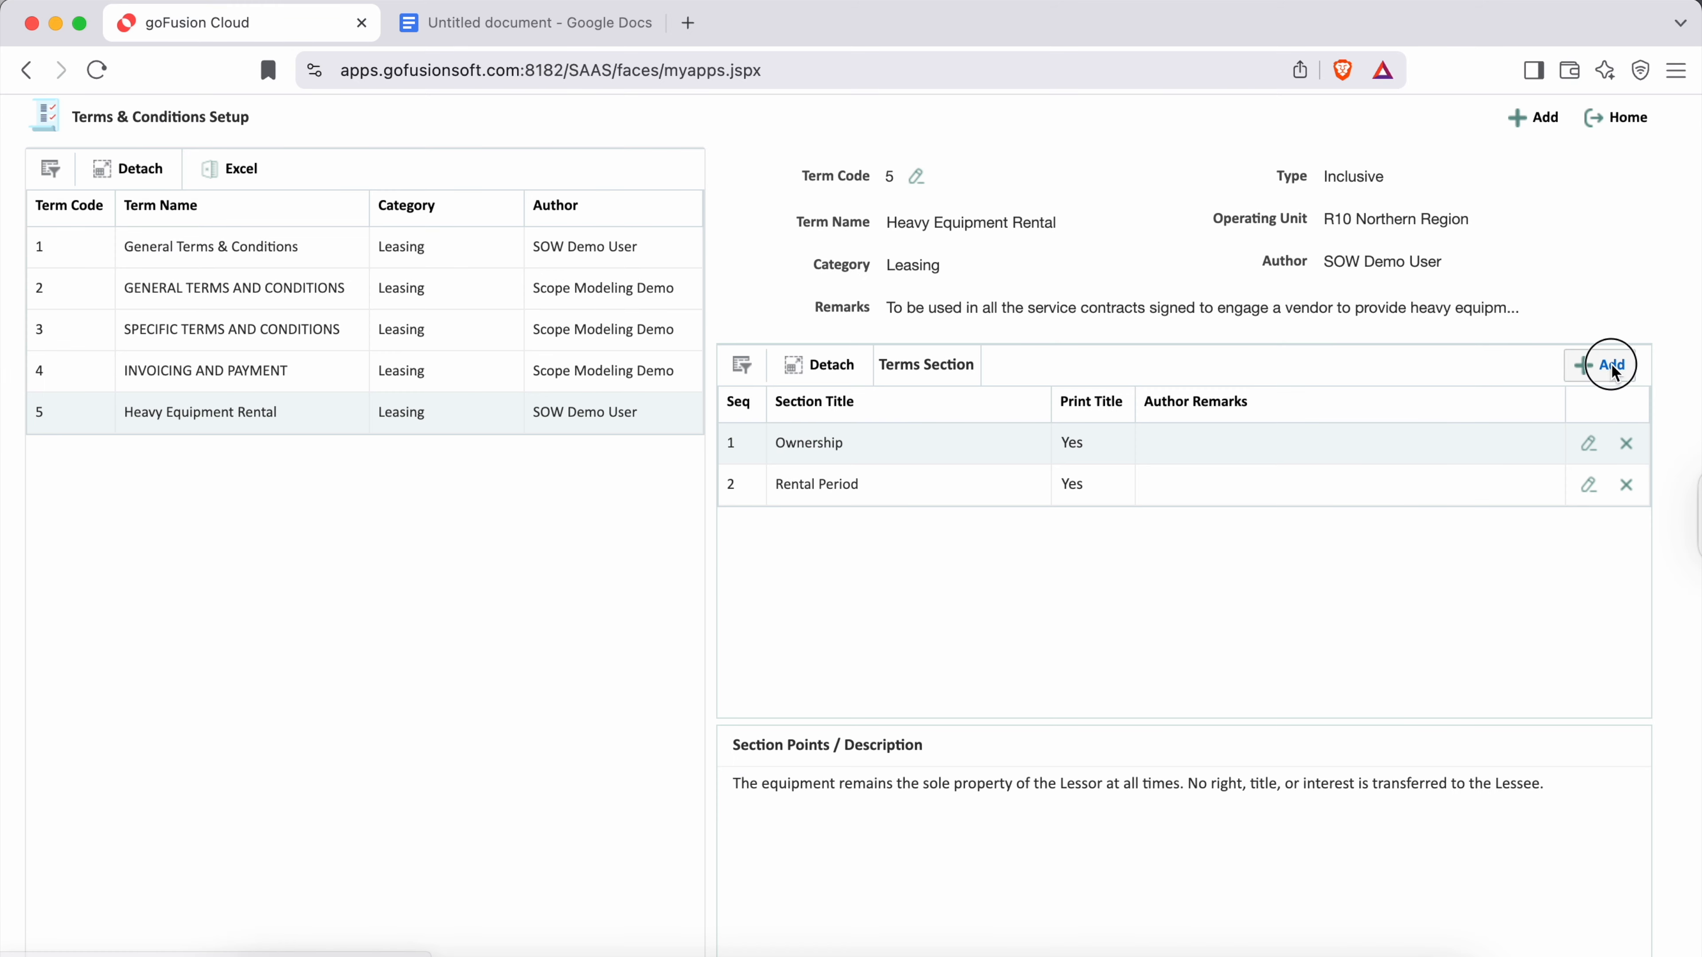
Step: Add a third section with reference number 3, title "Payment Terms", Print Ref No set to No and Print Title set to Yes
click(1600, 364)
text(3)
key(Tab)
text(Payment Terms)
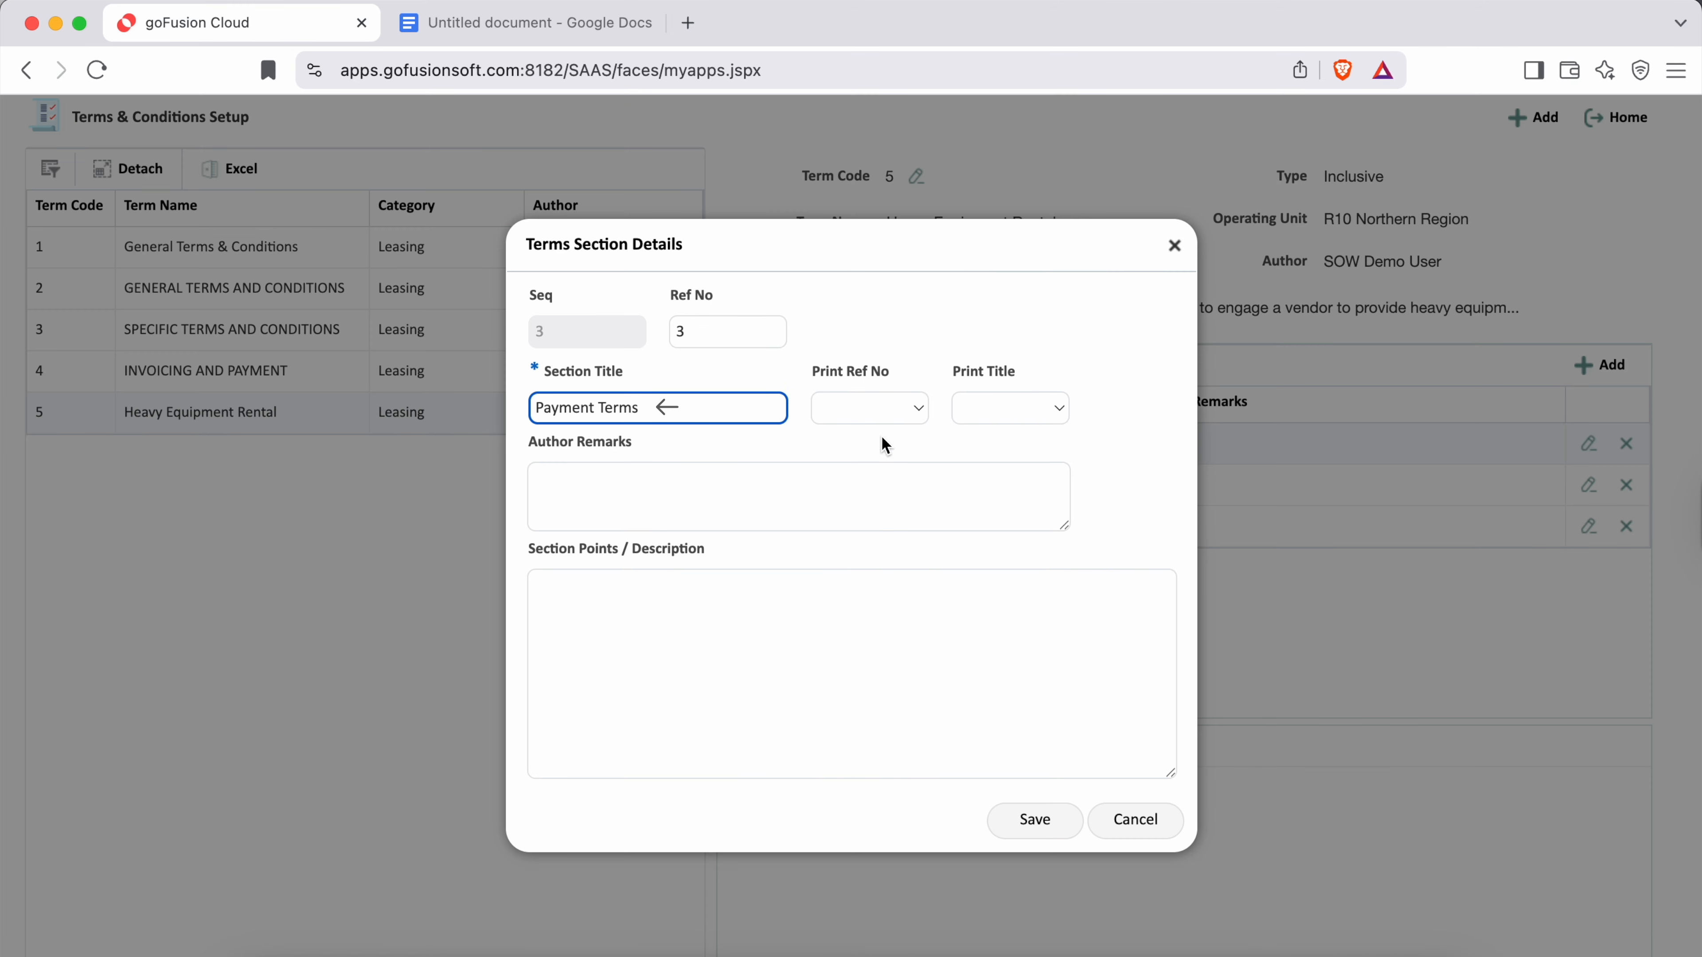
click(870, 408)
click(858, 466)
click(1005, 410)
click(1002, 440)
Step: Enter the rent schedule, late payment and security deposit points as the Payment Terms description, and number the rent point 3.1
click(738, 614)
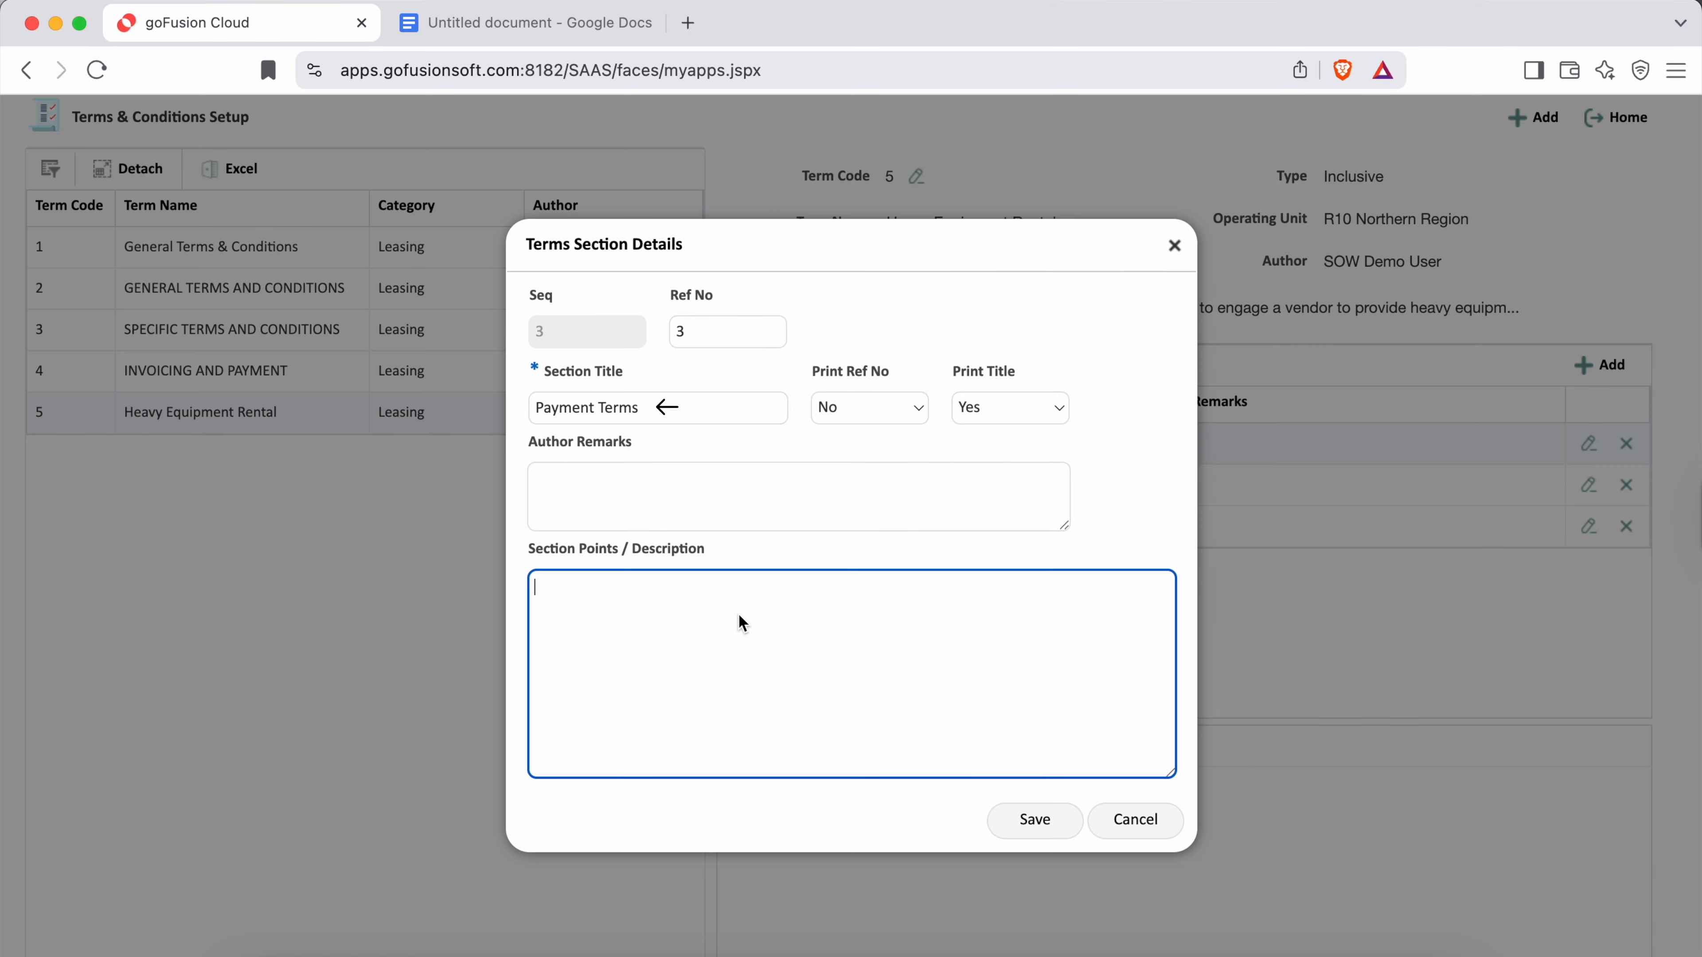
text(- Rent shall be paid as per agreed schedule. - Late payments are subject to [X%] interest per month. - Security deposit (if applicable) will be refunded upon satisfactory return of equipment.)
click(543, 586)
key(BackSpace)
key(BackSpace)
text(3.1)
Step: Number the late payment point 3.2 and the security deposit point 3.3, replacing their dashes, and save the Payment Terms section
click(539, 606)
key(BackSpace)
text(3.2)
key(BackSpace)
click(536, 626)
text(3.3)
key(shift+Right)
key(shift+Right)
key(BackSpace)
click(1039, 826)
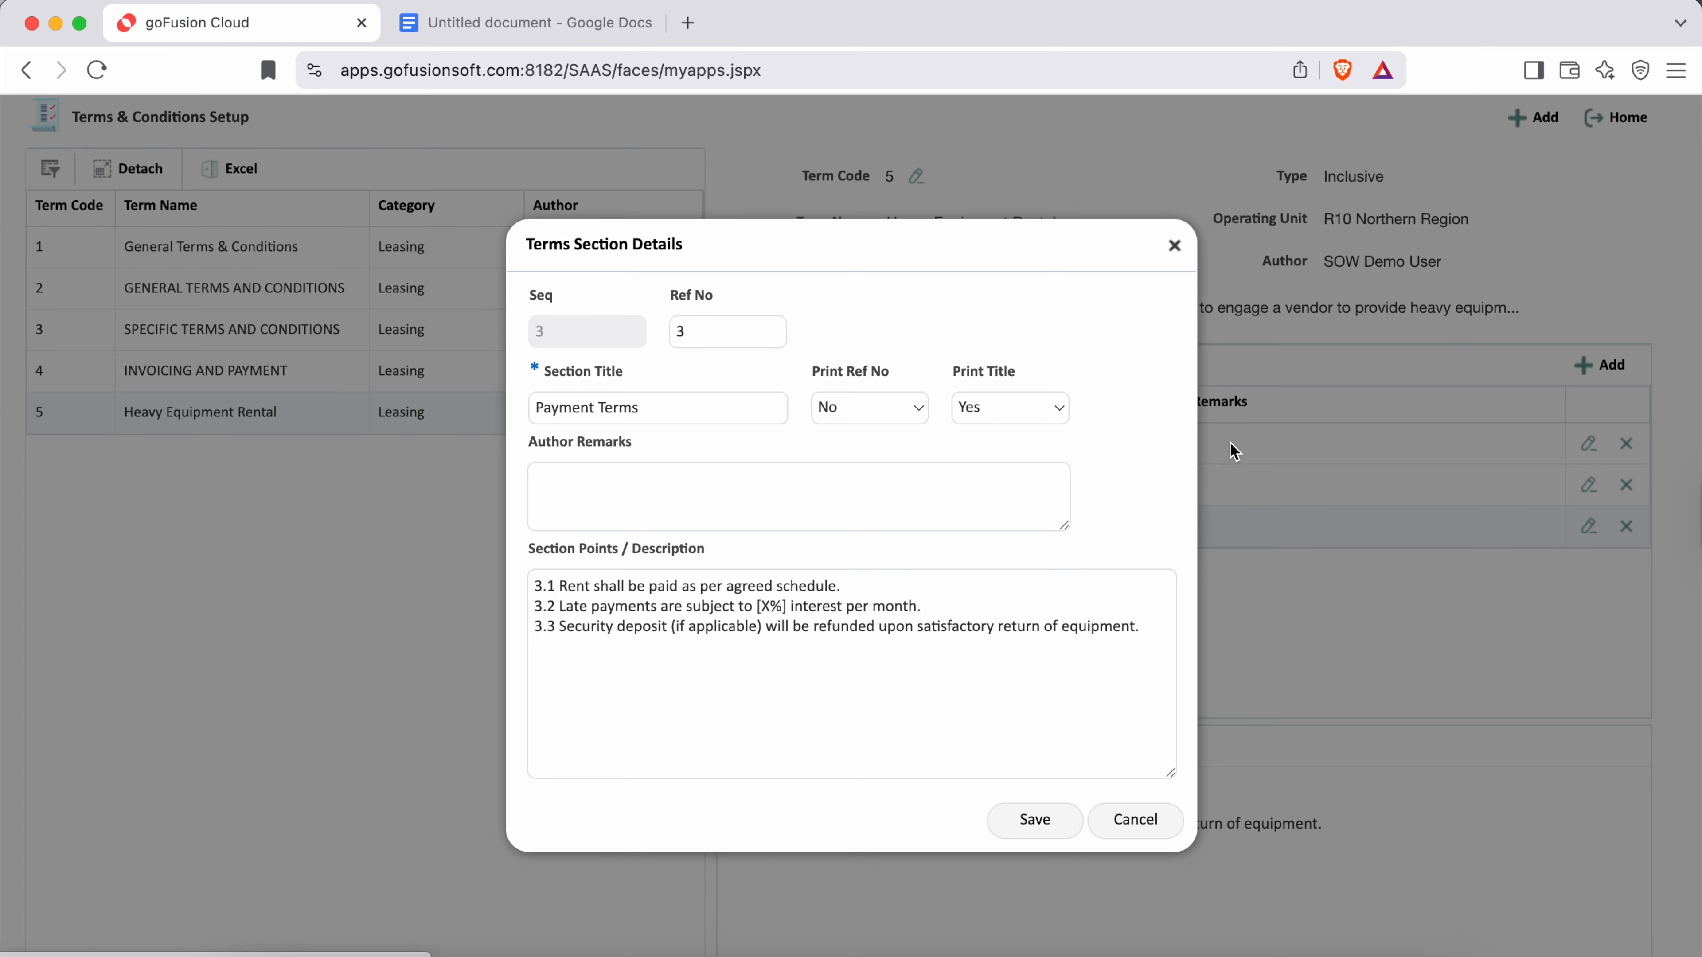
Step: Add a fourth section with reference number 4 and the title "Delivery & Return"
click(1601, 364)
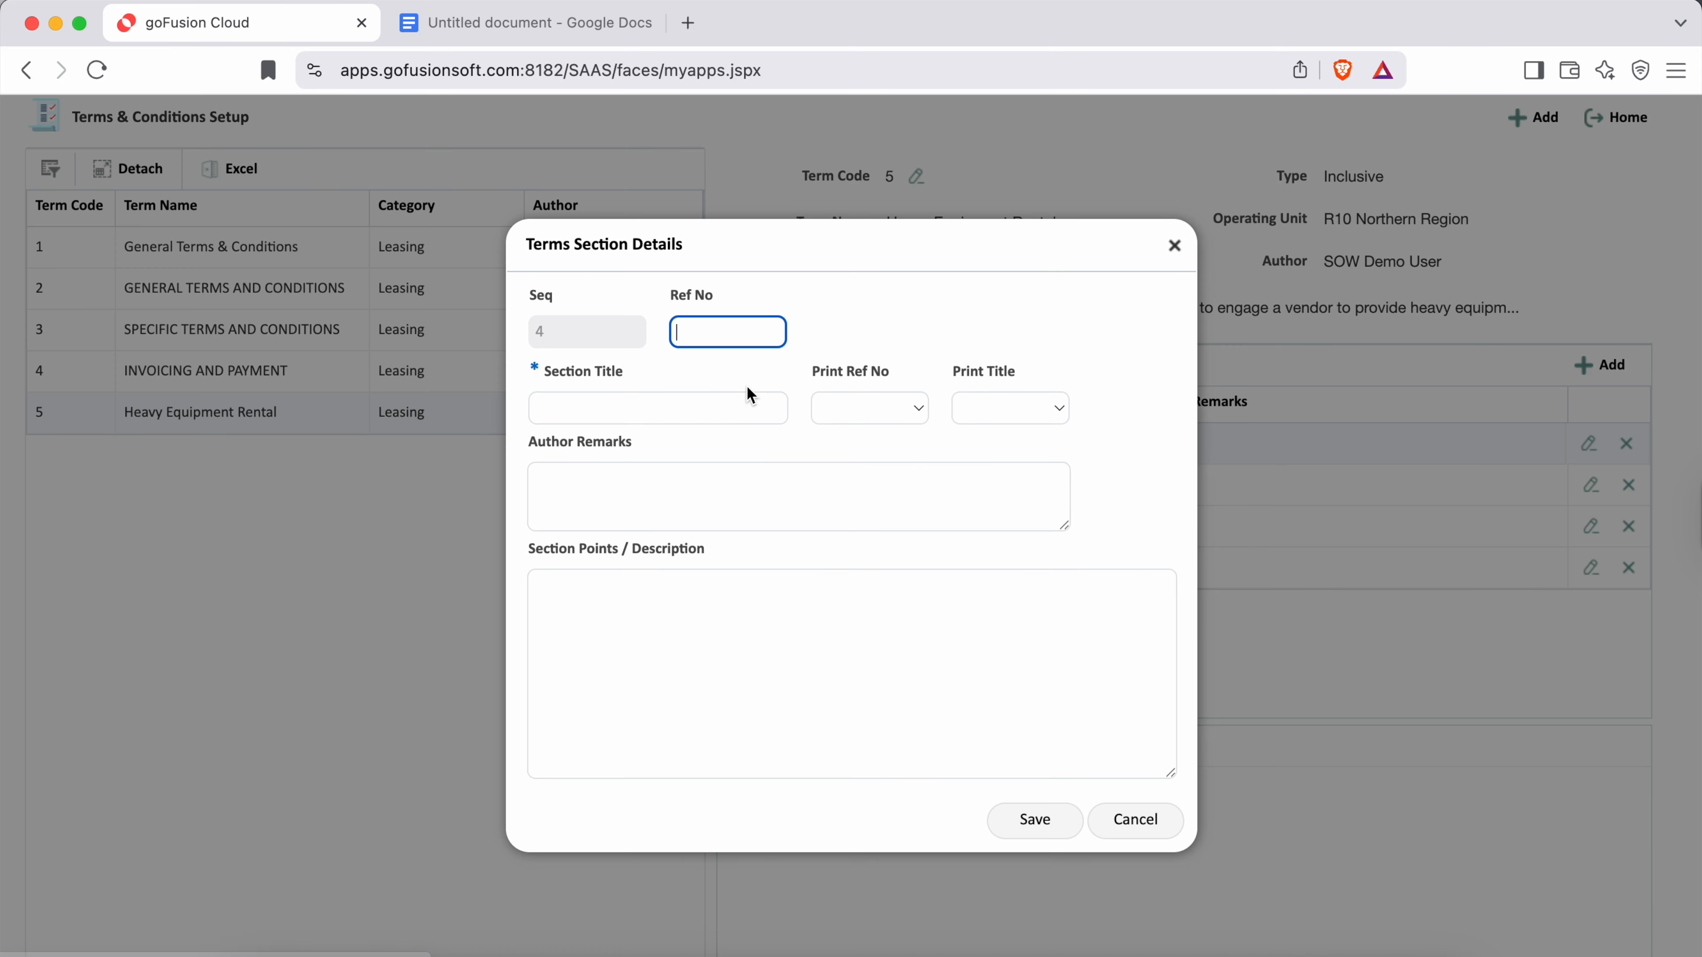
click(745, 405)
text(Delivery & Return)
click(736, 339)
text(4)
Step: Enter the delivery charges and equipment return condition points as the Delivery & Return description, numbering them 4.1 and 4.2
click(750, 649)
text(Delivery and collection charges, if any, shall be borne by the Lessee. Equipment must be returned in the same condition as received, subject to normal wear and tear.)
click(535, 585)
text(4.1)
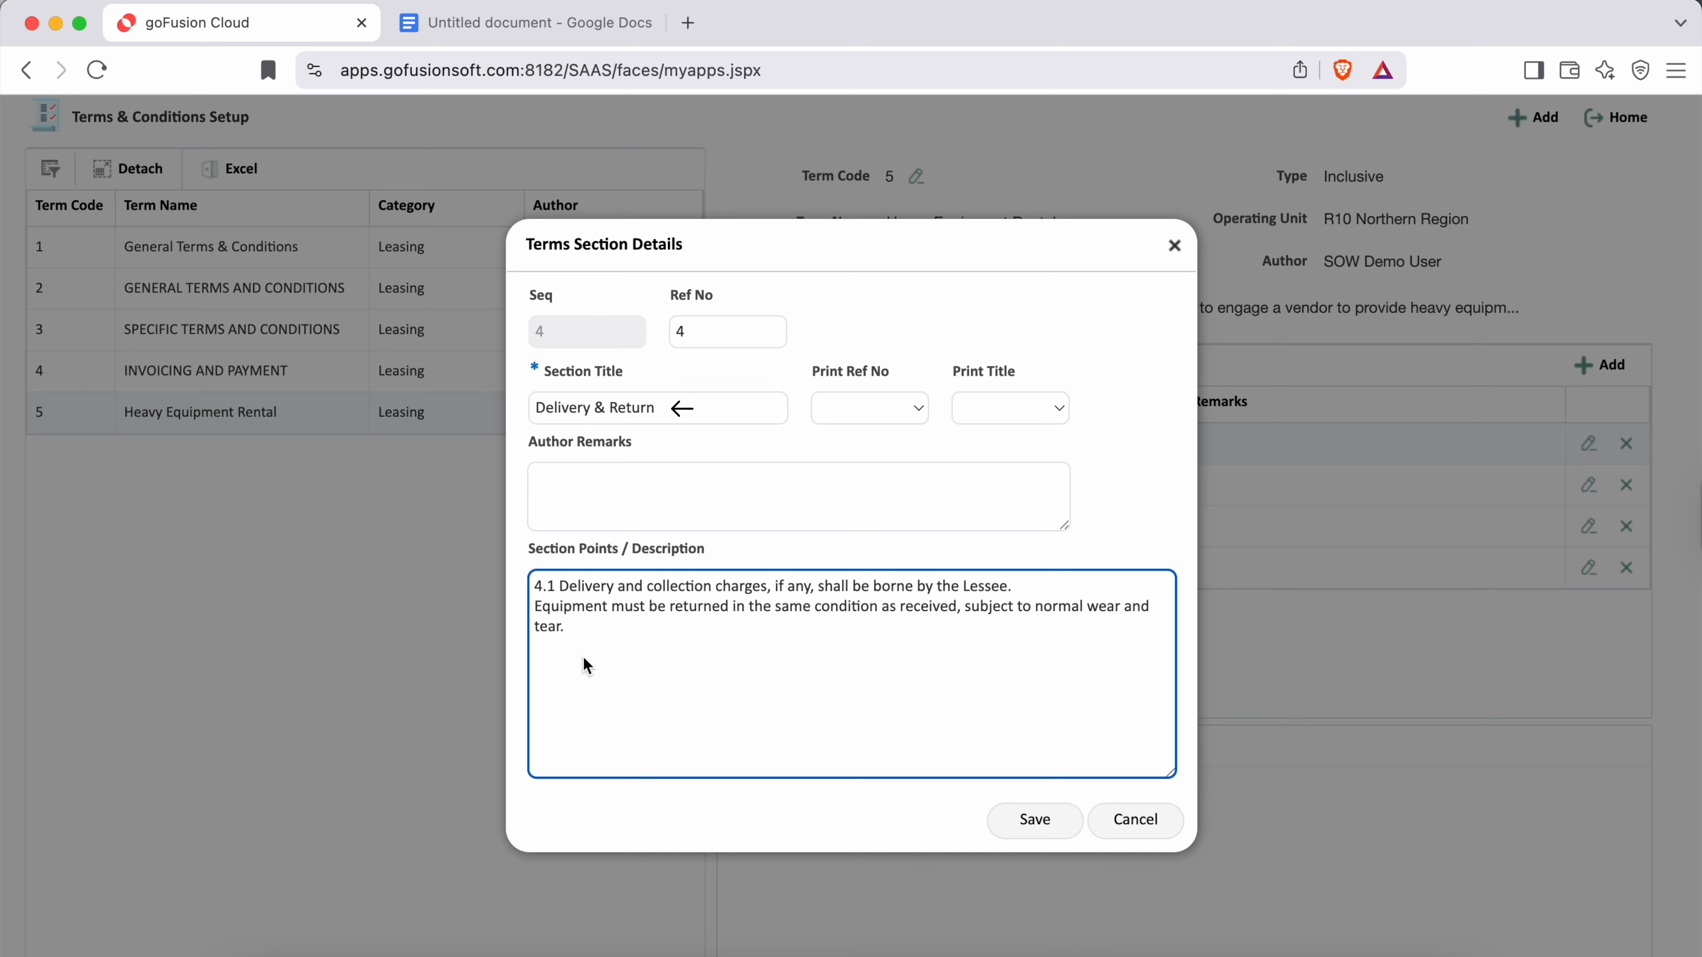
click(535, 607)
text(4.2)
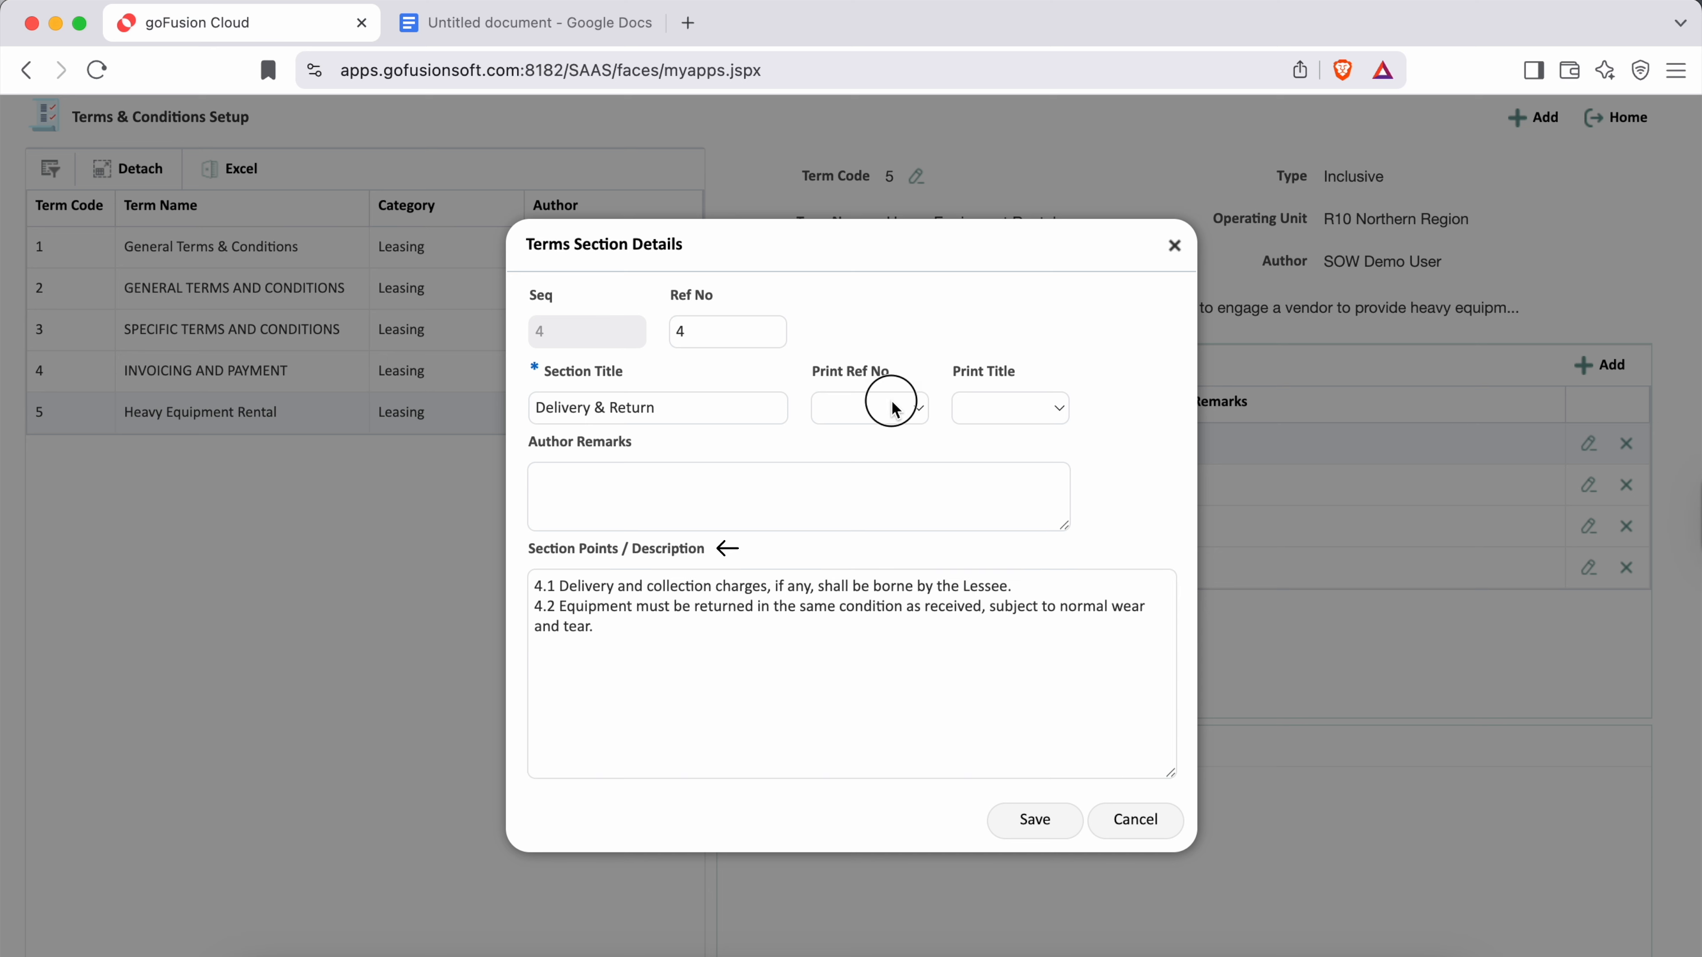
Step: Set both Print Ref No and Print Title to Yes for the Delivery & Return section and save it
click(894, 407)
click(834, 467)
click(1032, 409)
click(1016, 443)
click(864, 407)
click(857, 381)
click(1034, 819)
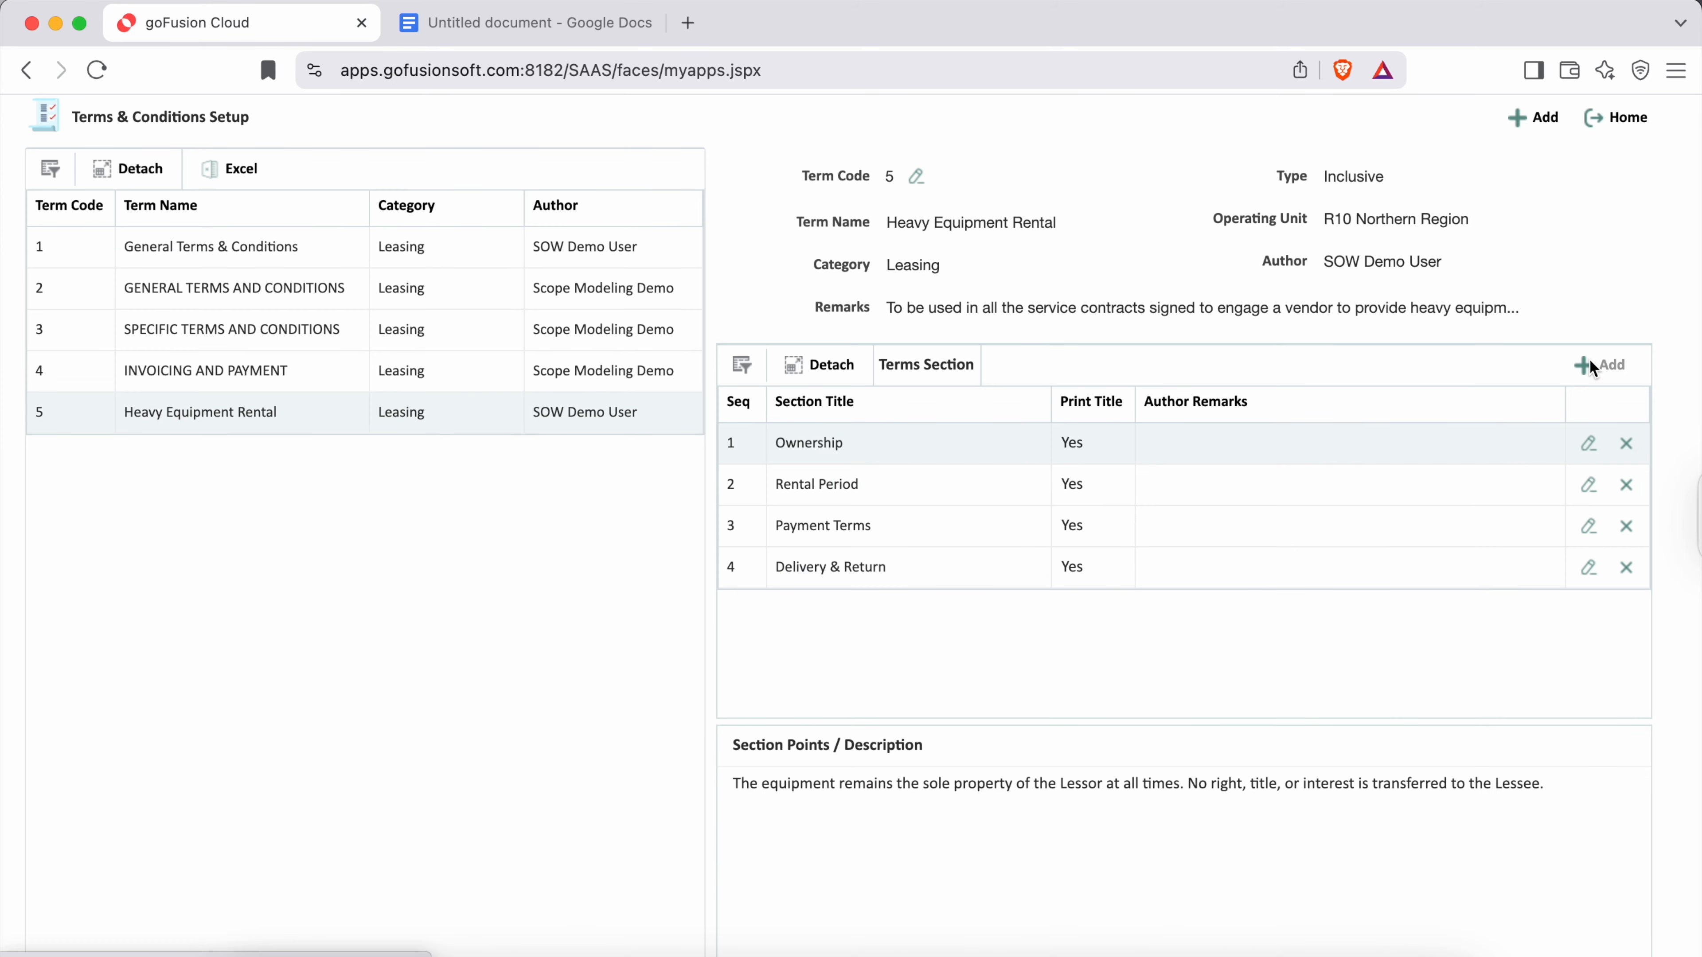
Step: Add a fifth section with reference number 5, title "Use of Equipment", and both Print Ref No and Print Title set to Yes
click(1591, 365)
key(Tab)
text(Use of Equipment)
click(753, 338)
text(5)
click(905, 407)
click(880, 436)
click(998, 407)
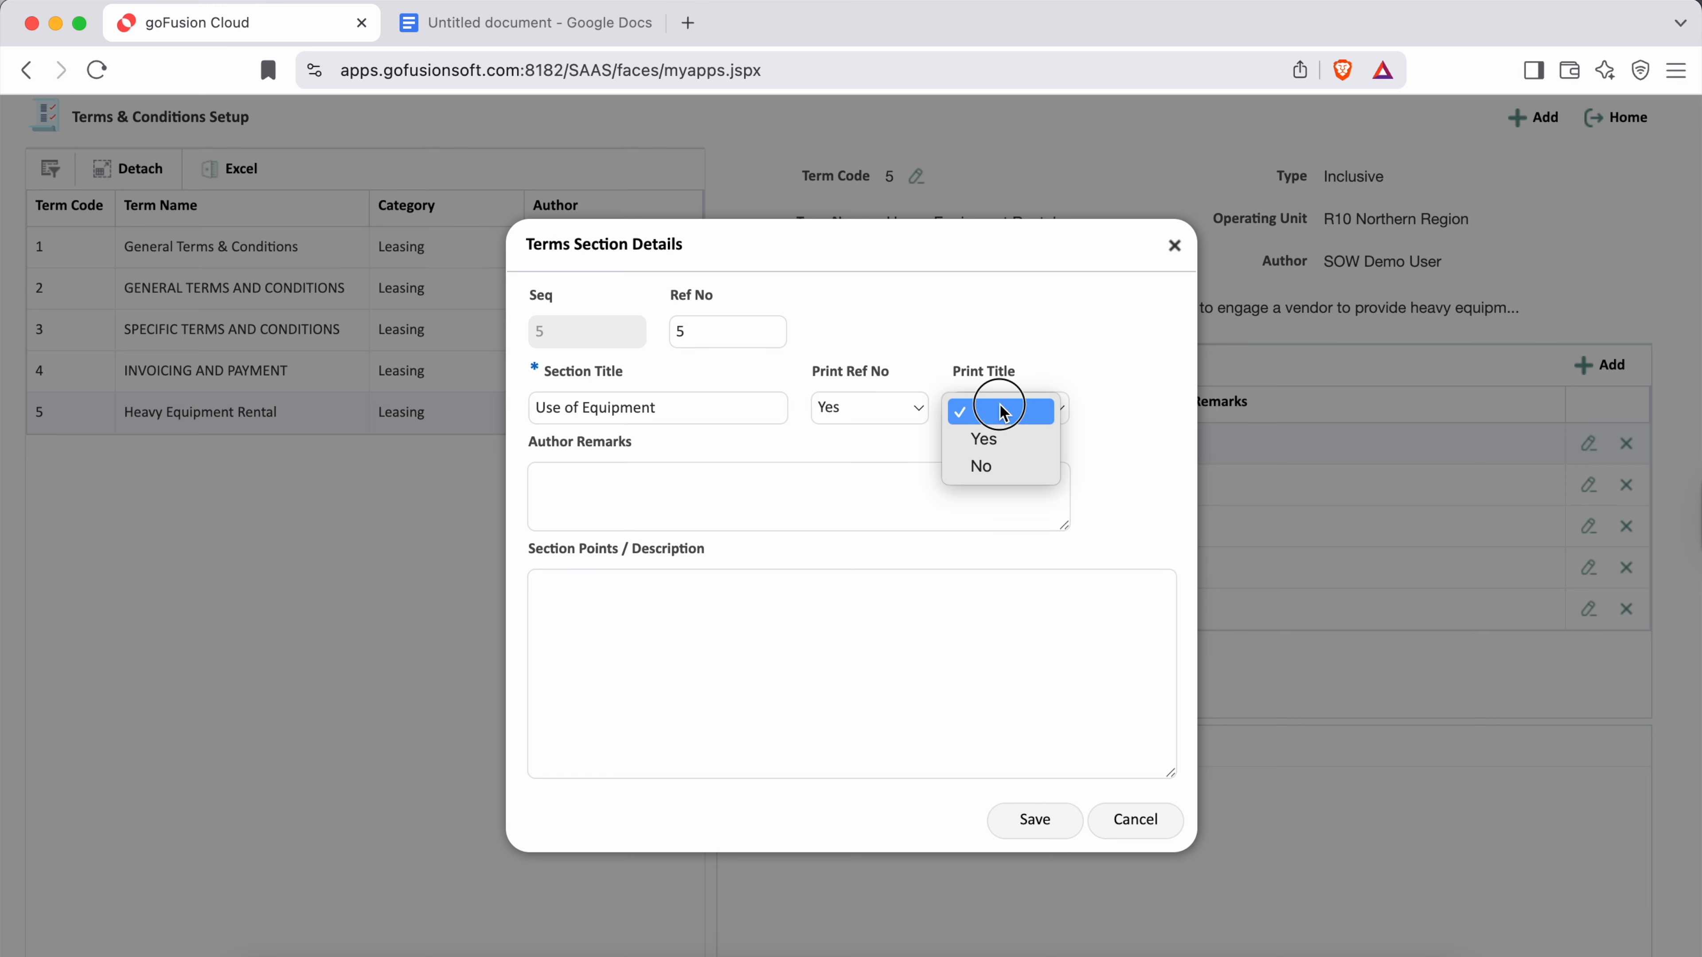
click(1025, 451)
Step: Enter points 5.1 to 5.3 on qualified operators, no subleasing or moving without consent, and no illegal or unsafe use; save and display the section
click(623, 705)
text(5.1 Equipment shall be operated only by qualified, trained, and authorized personnel. 5.2 The Lessee shall not sublease, transfer, or move the equipment without Lessor’s consent. 5.3 Equipment shall not be used for illegal or unsafe purposes.)
key(BackSpace)
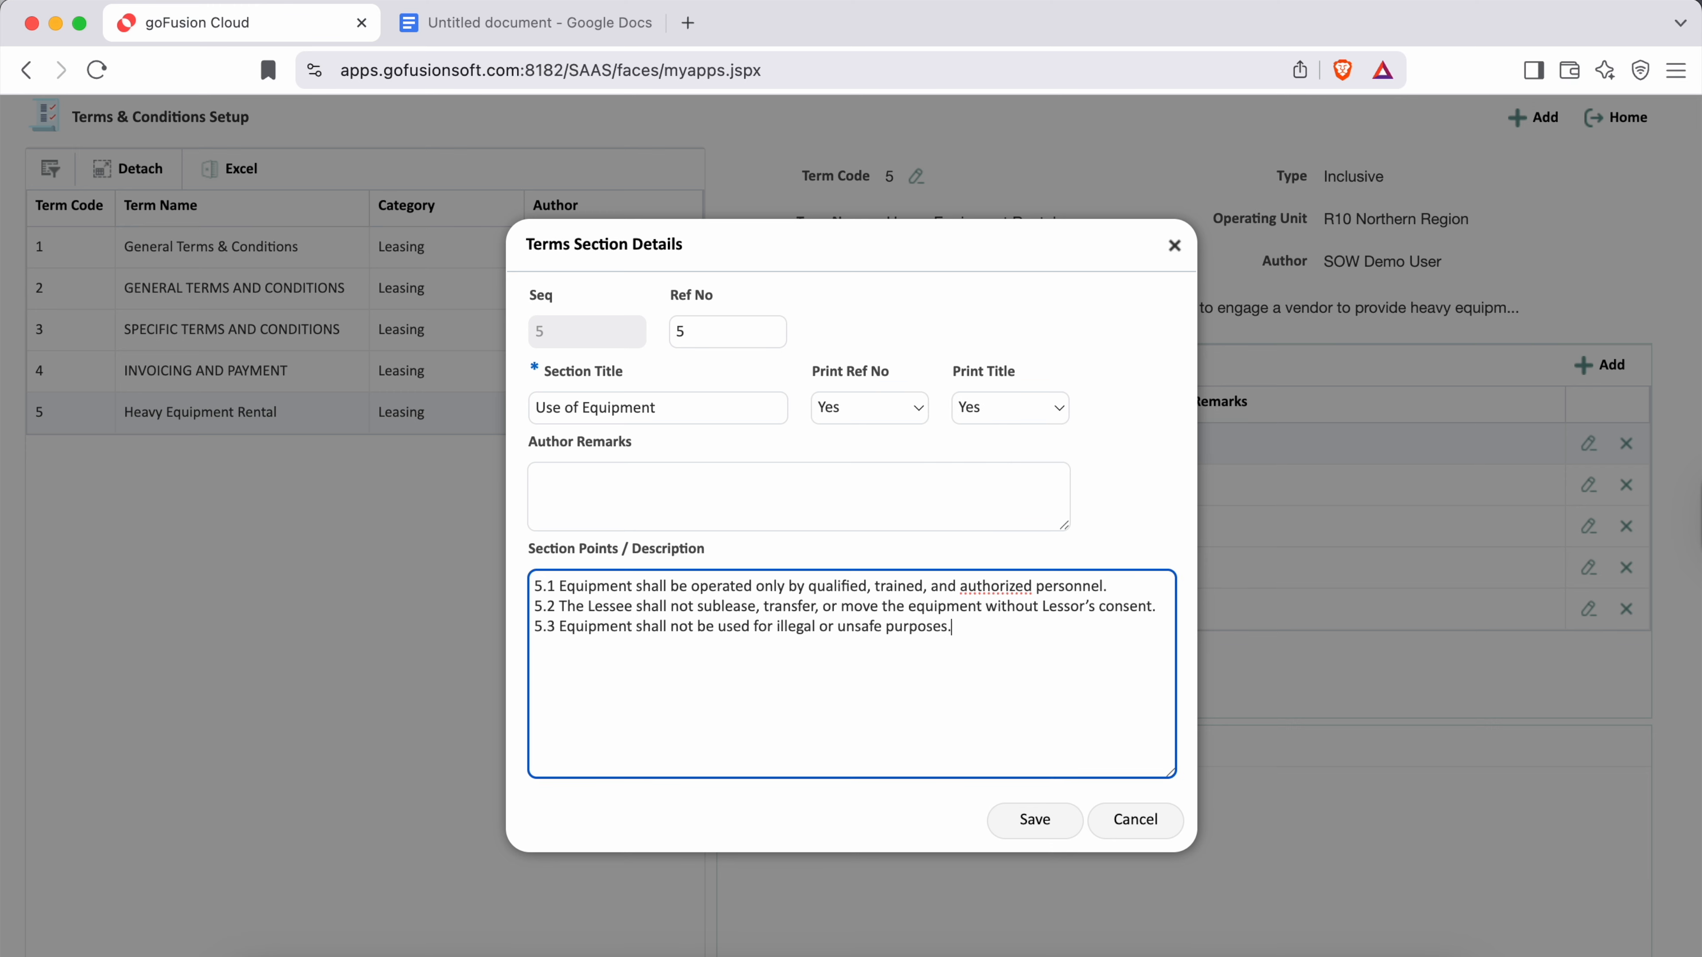
click(1035, 820)
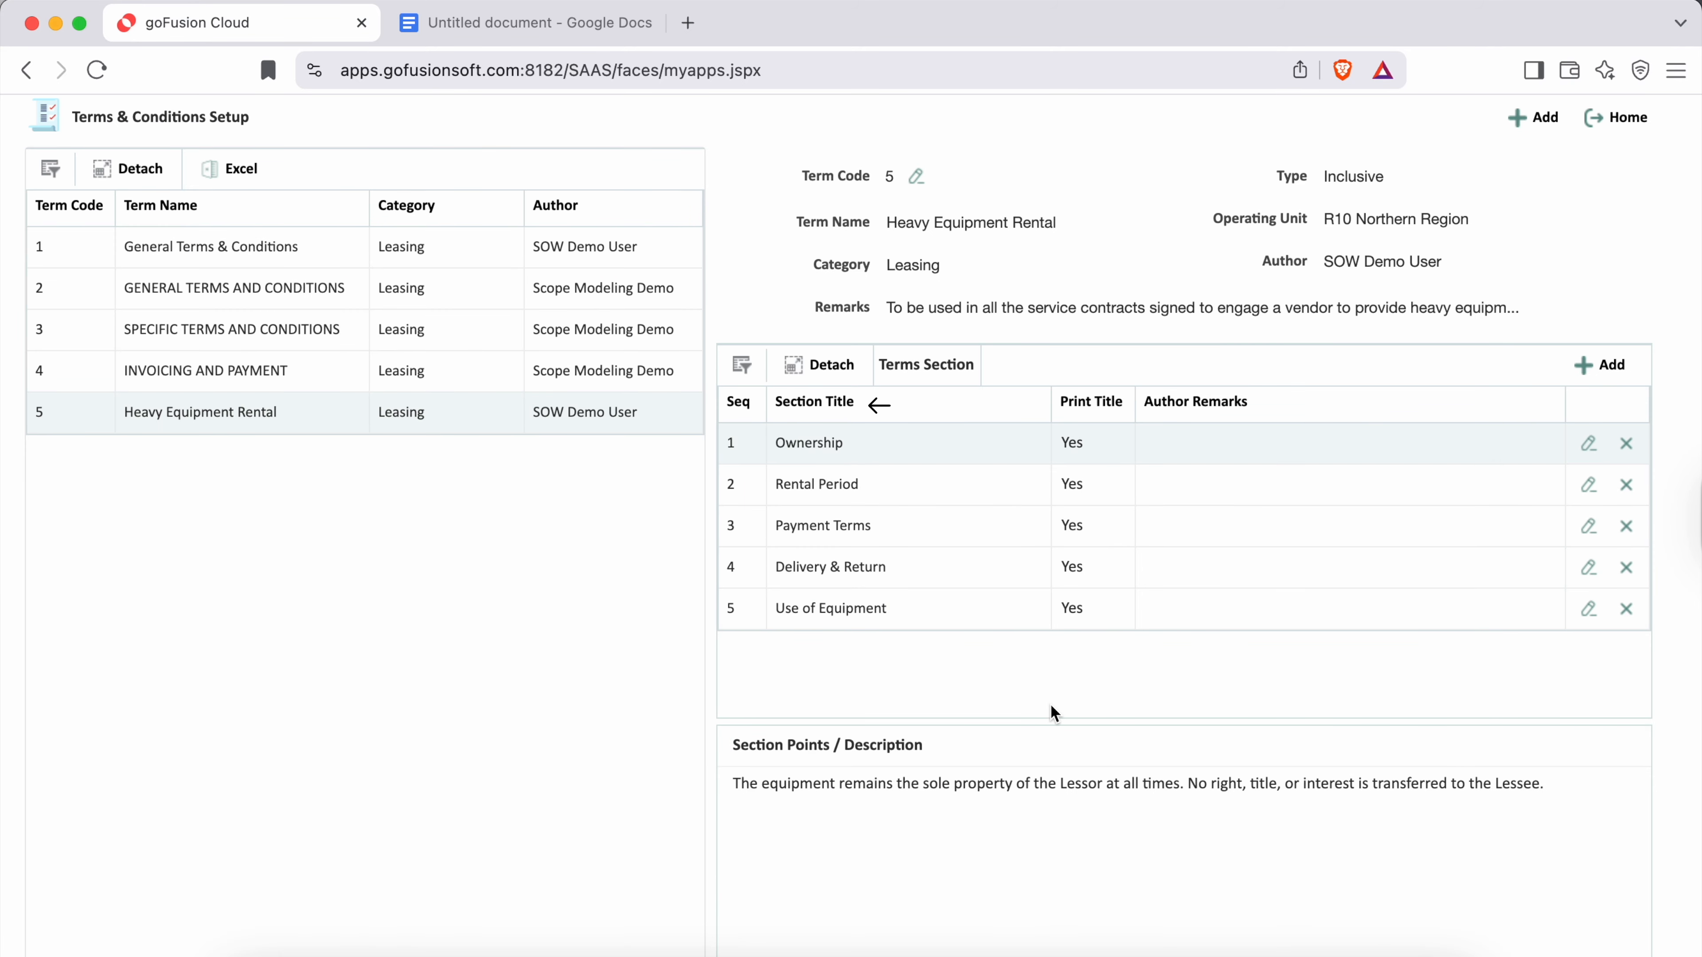
click(897, 608)
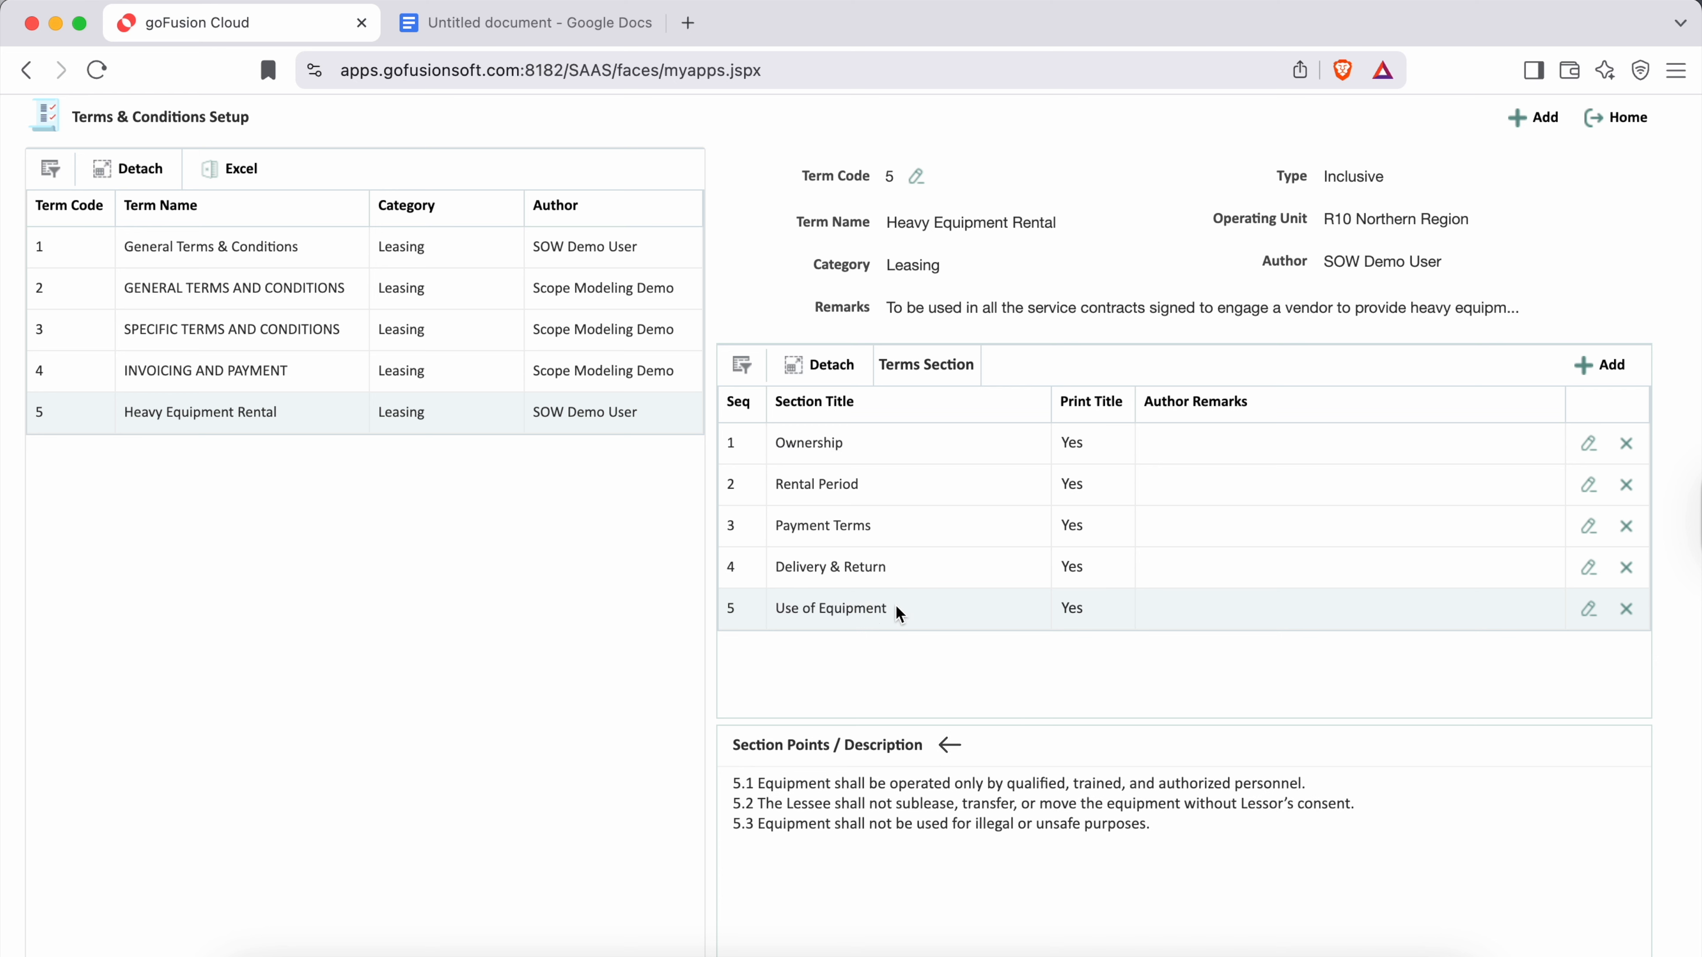